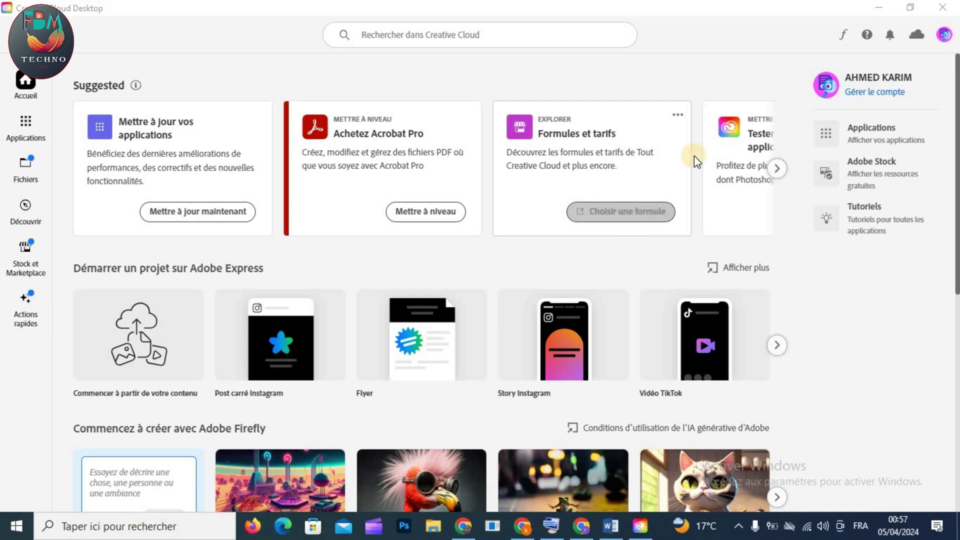
Step: Show Applications from the sidebar and scroll through the Toutes les applications catalogue
scroll(533, 303, down, 2)
scroll(533, 303, up, 2)
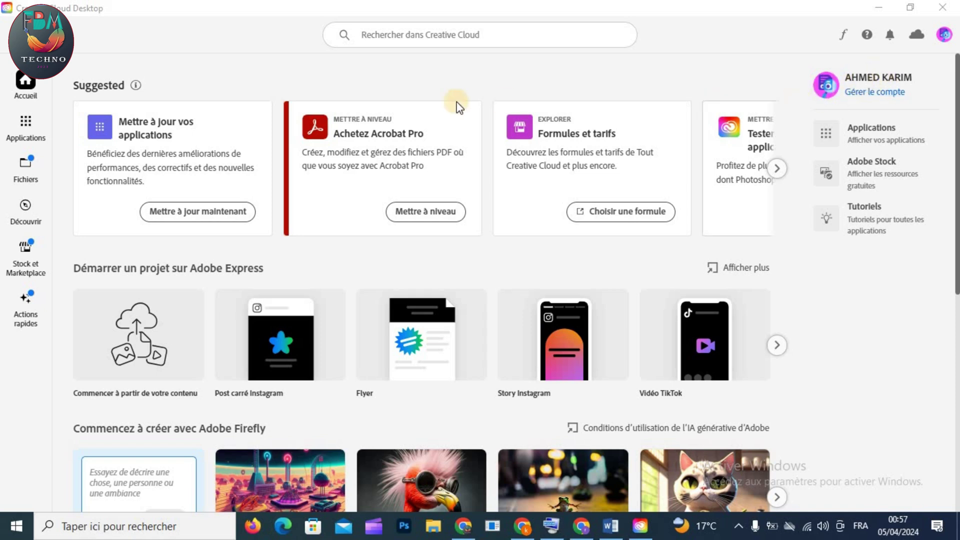
click(11, 136)
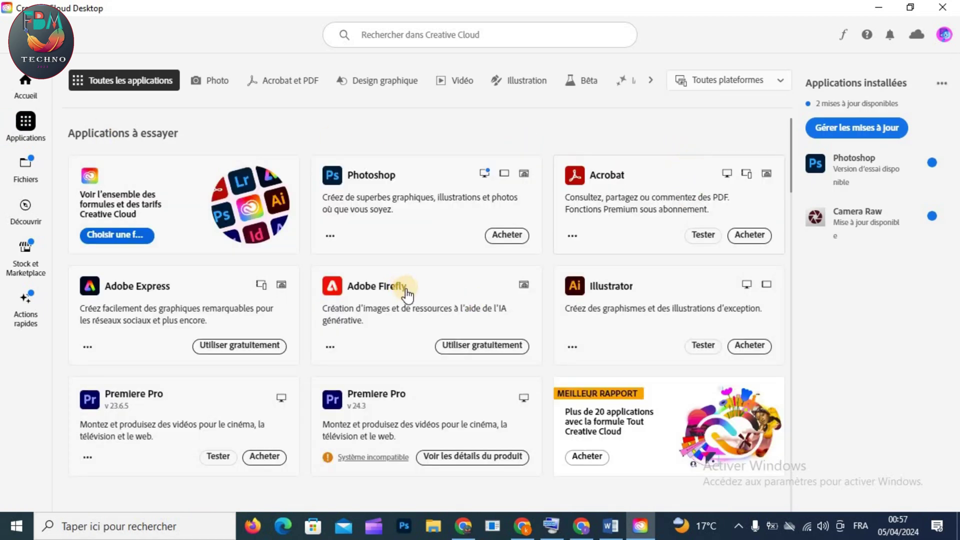
scroll(470, 330, down, 3)
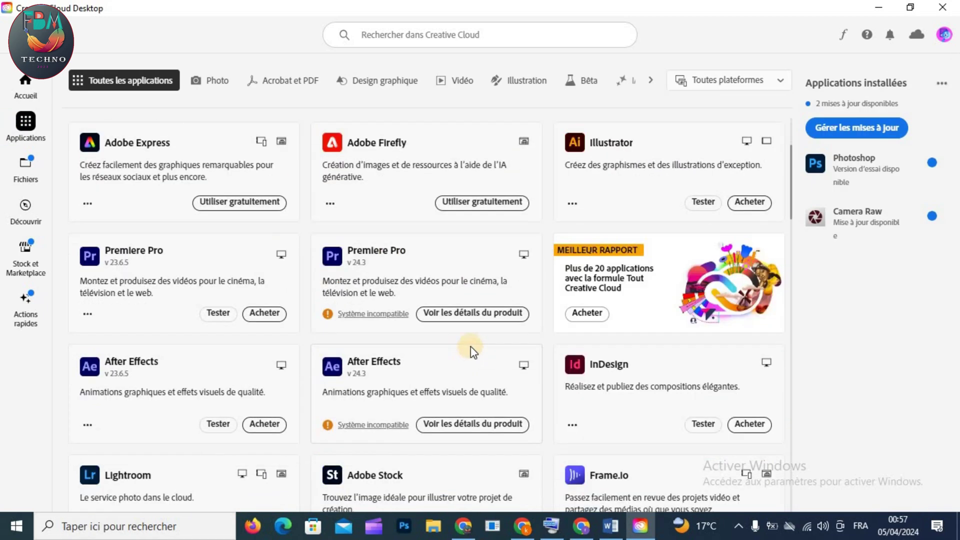
scroll(473, 352, down, 2)
scroll(477, 348, down, 4)
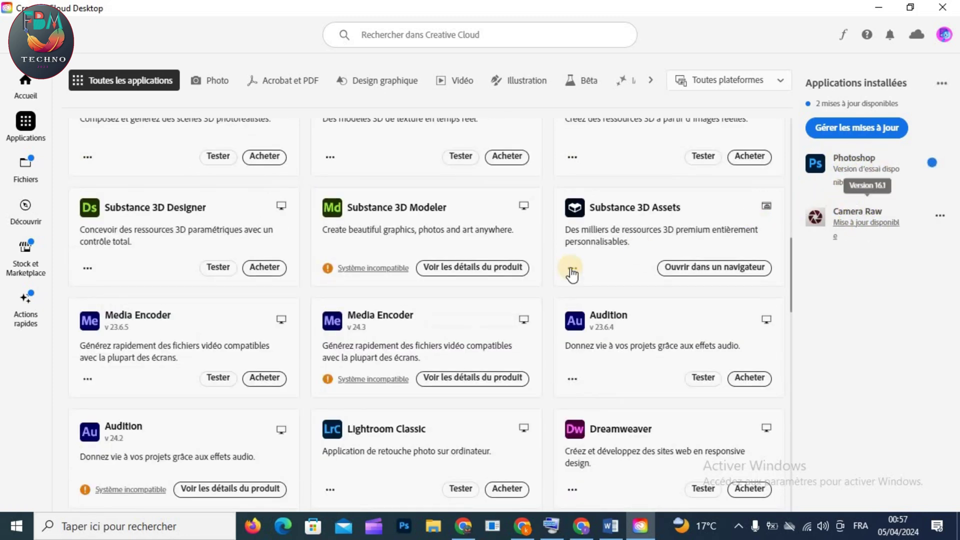
scroll(478, 301, down, 3)
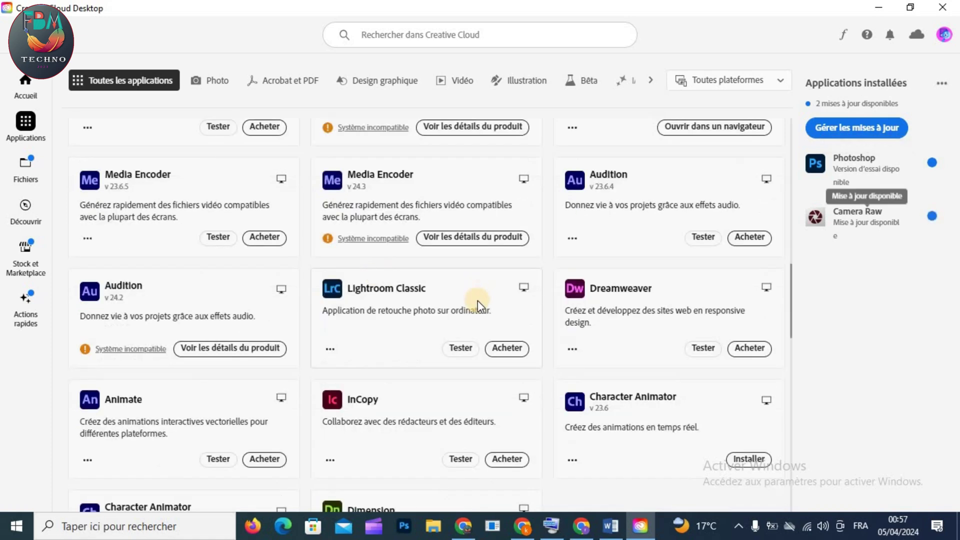
scroll(520, 308, down, 3)
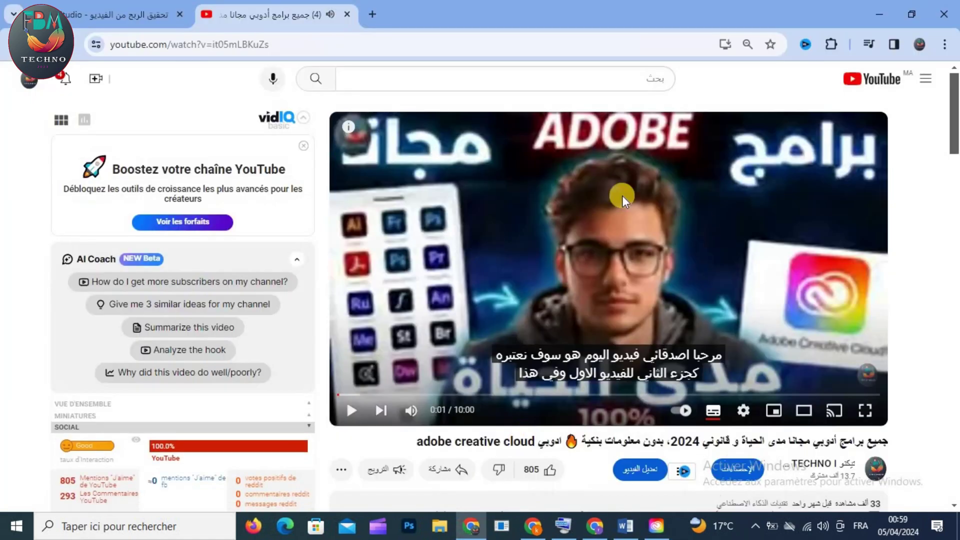
Step: Expand the video's pinned comment with 'Plus' and scroll through its download and sign-up links
scroll(682, 296, down, 5)
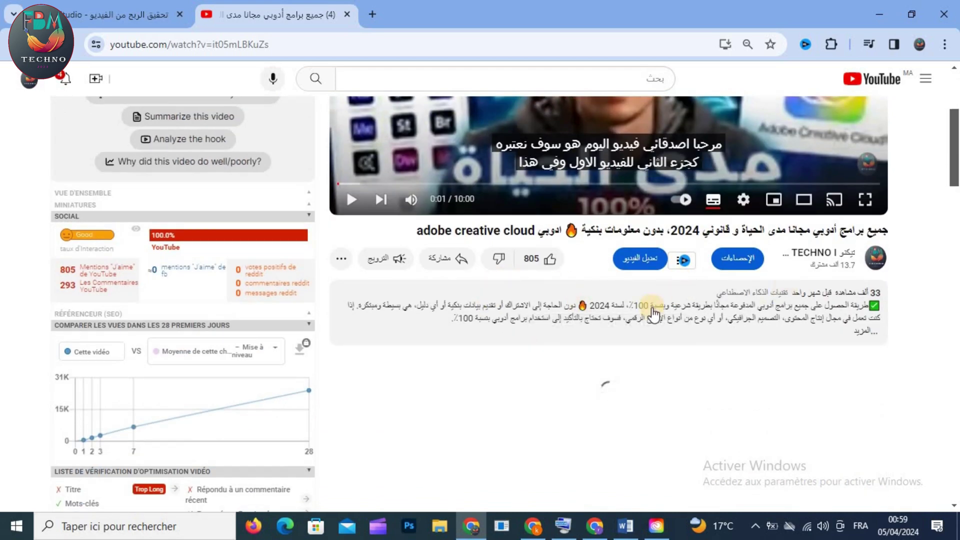
scroll(653, 315, down, 3)
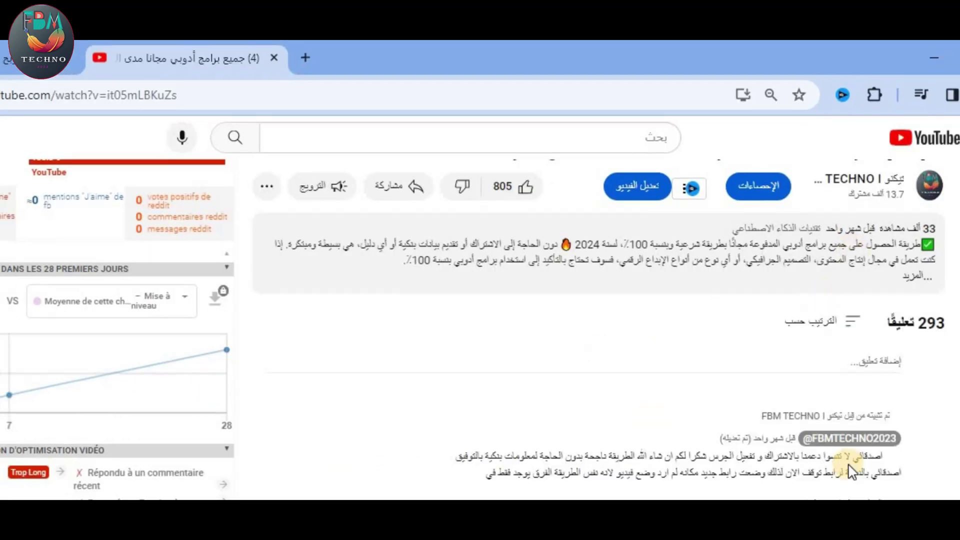
scroll(825, 442, down, 3)
click(829, 477)
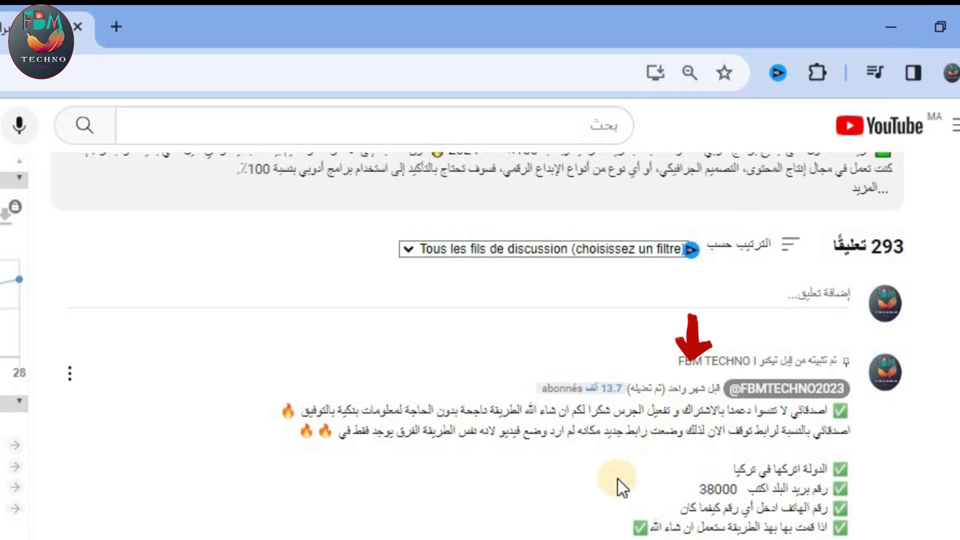
scroll(618, 479, down, 2)
scroll(610, 491, down, 2)
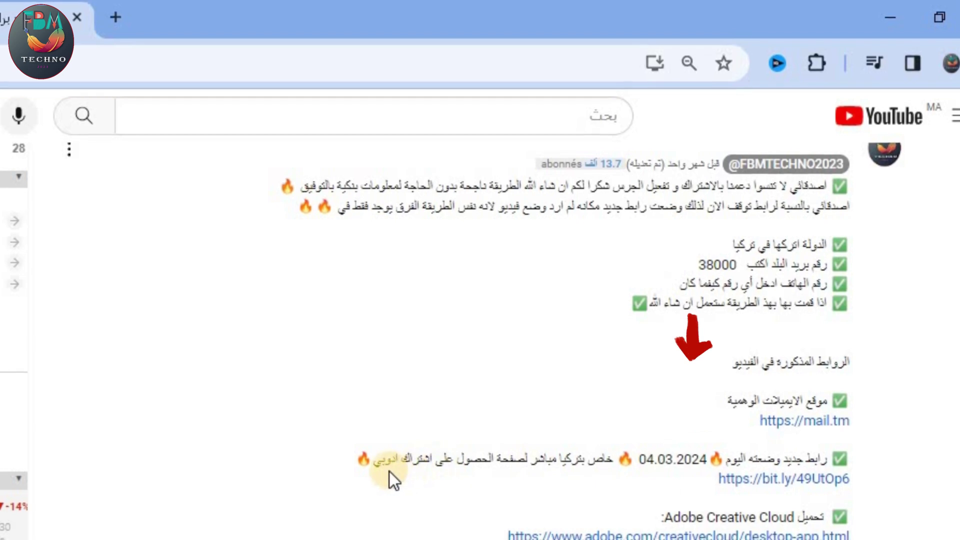
scroll(390, 472, down, 2)
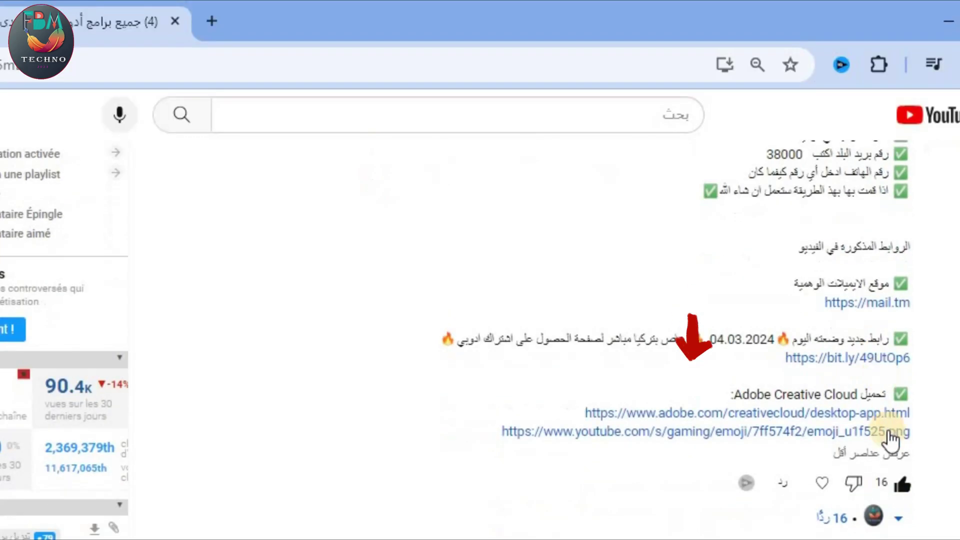
scroll(790, 475, up, 5)
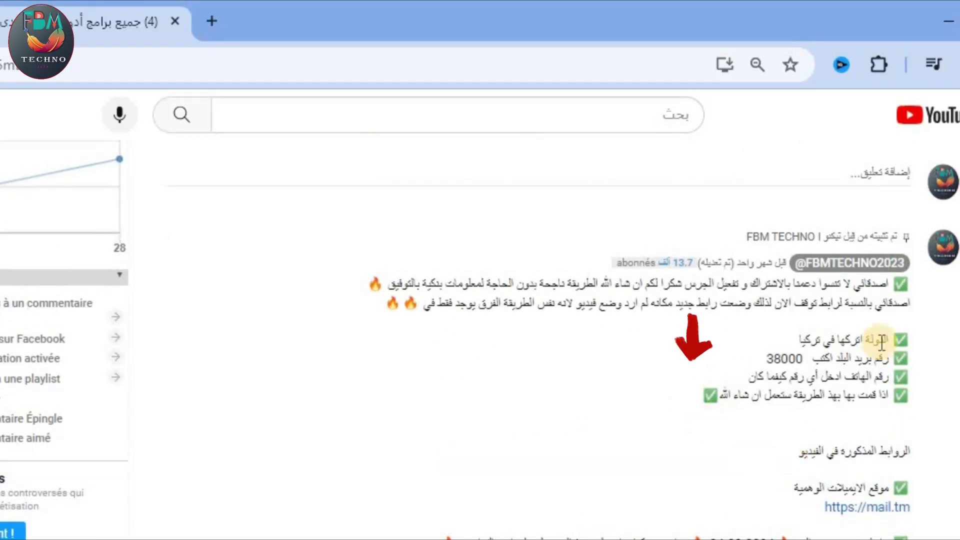
scroll(882, 474, down, 2)
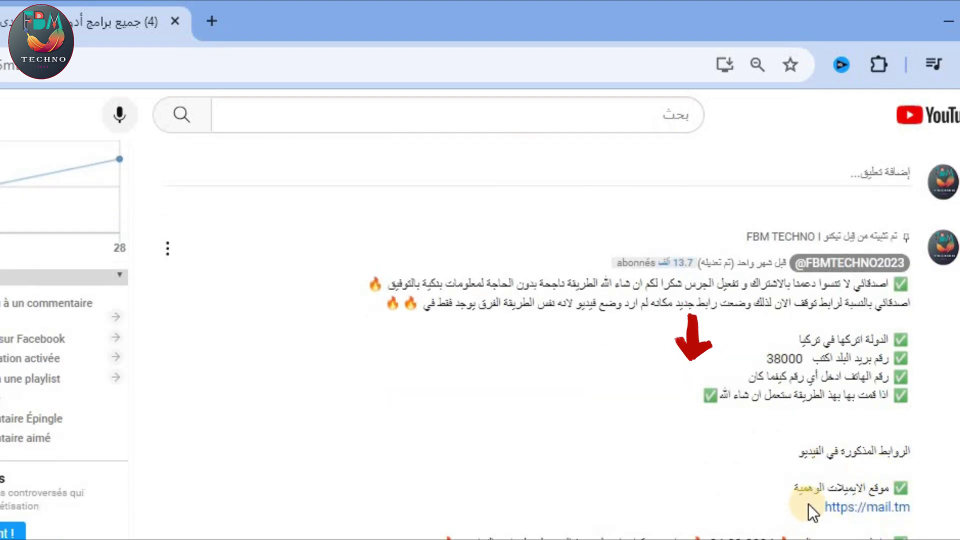
scroll(815, 513, up, 10)
scroll(815, 513, up, 4)
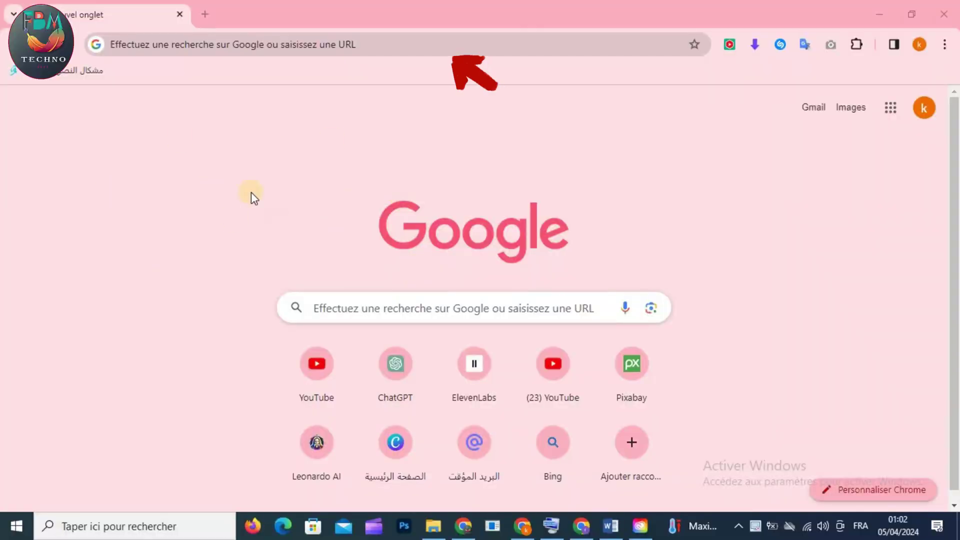
click(294, 41)
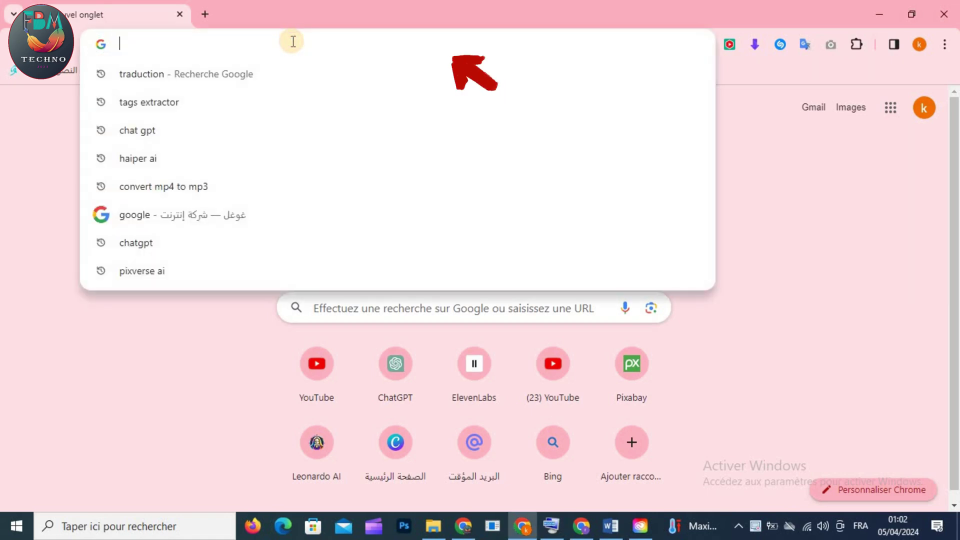
text(https://bit.ly/3vGrq6Y)
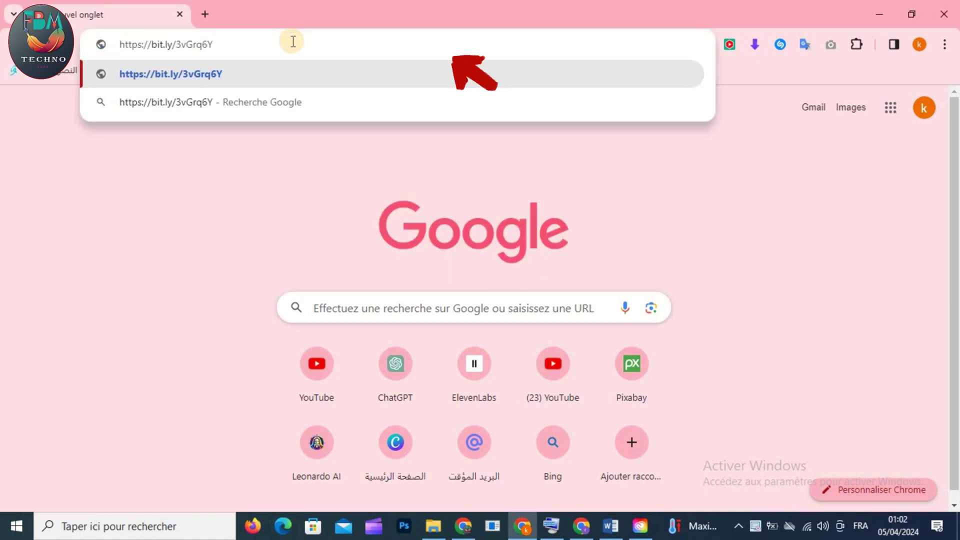
key(Return)
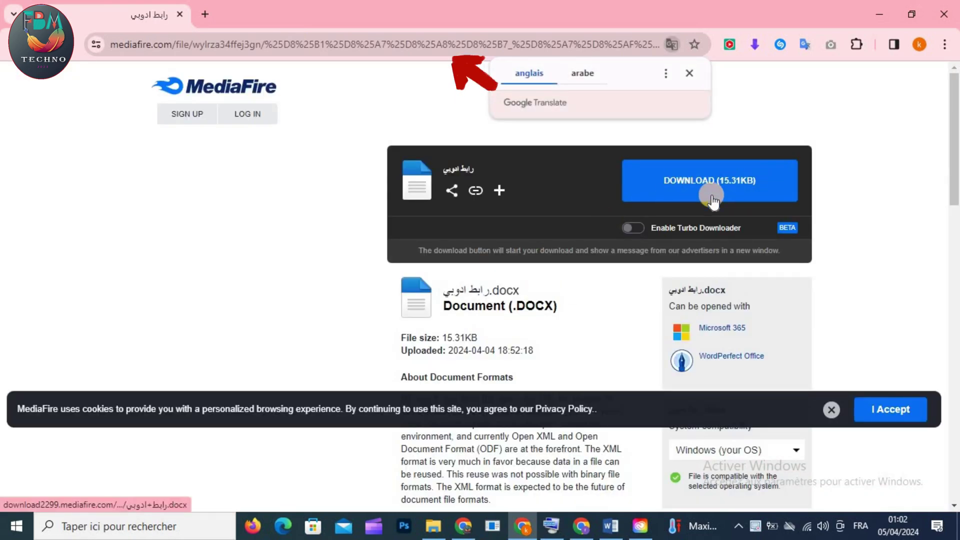
click(716, 182)
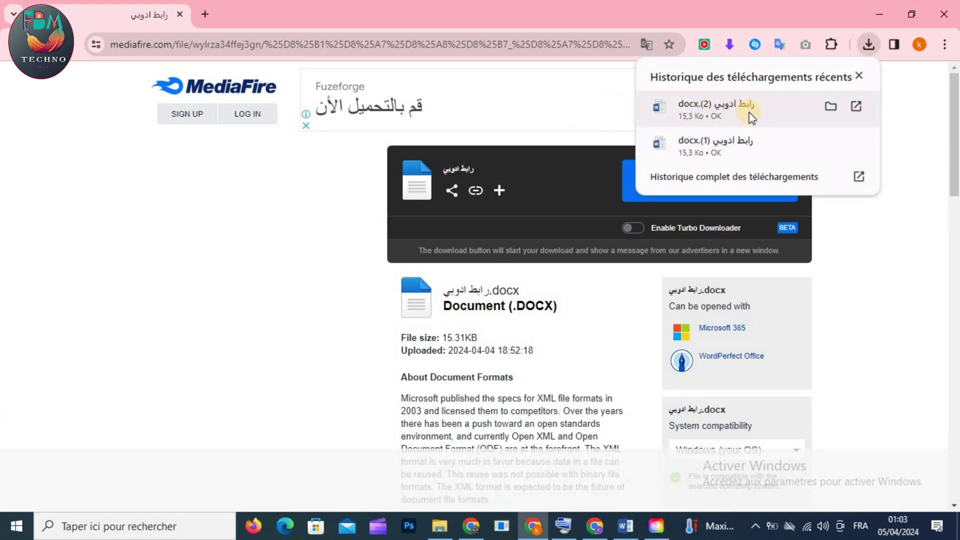
click(749, 115)
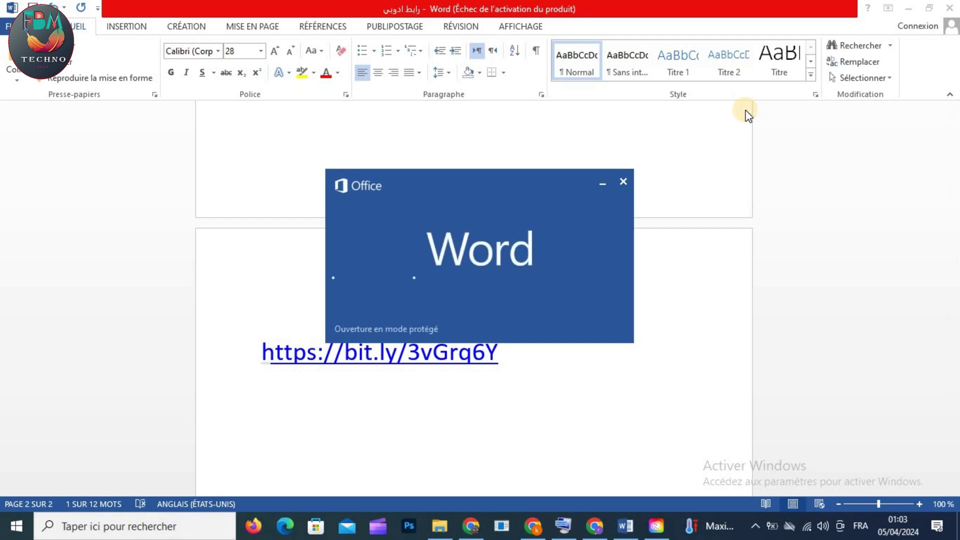
scroll(633, 211, down, 1)
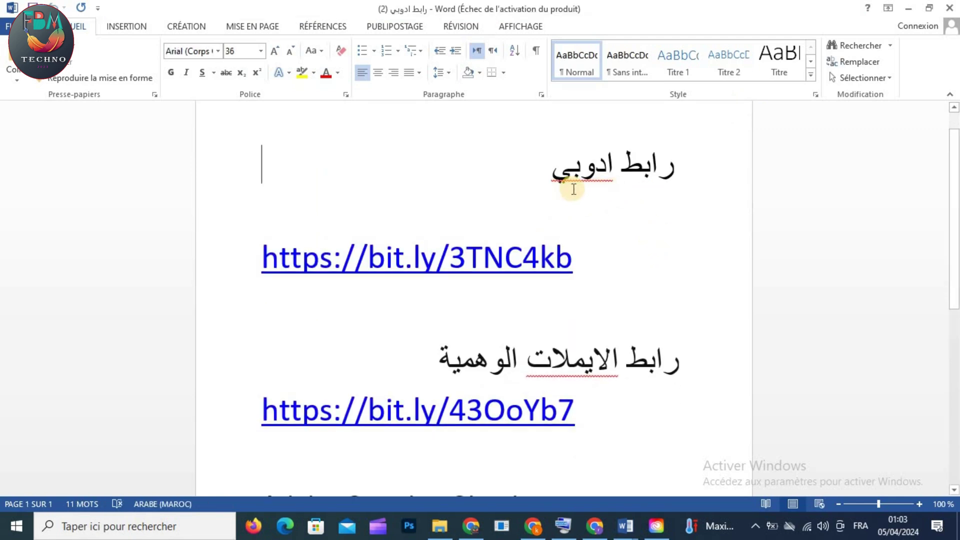
drag(504, 260, 242, 262)
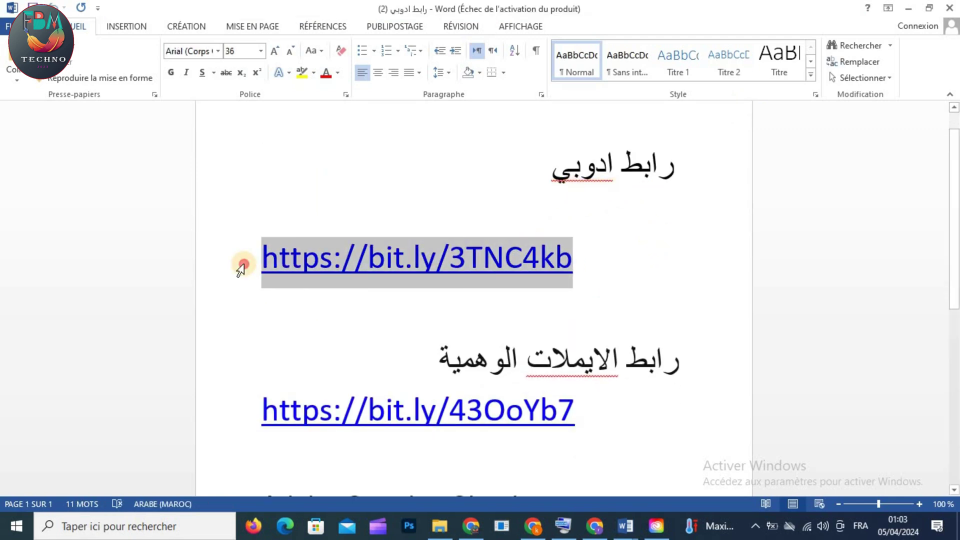
scroll(566, 249, down, 2)
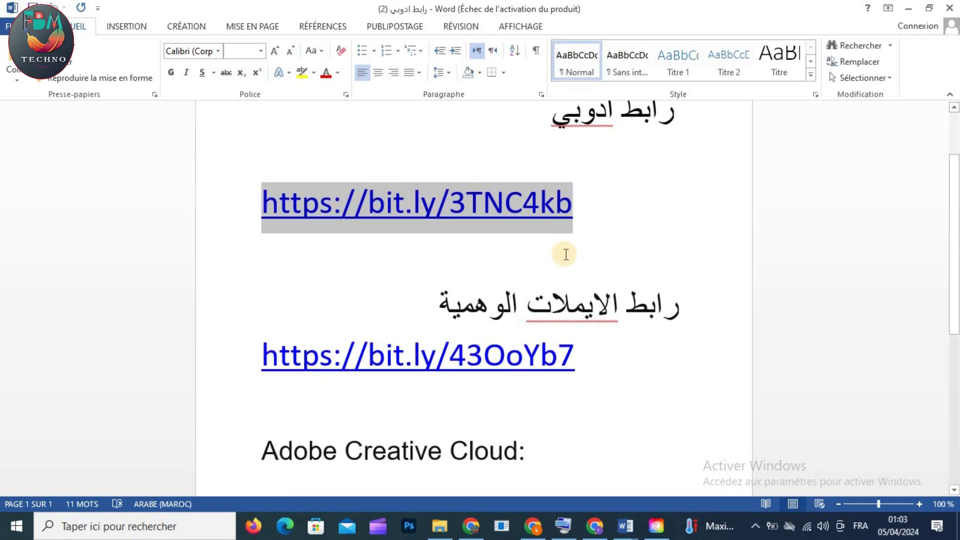
scroll(424, 272, down, 1)
scroll(607, 270, down, 1)
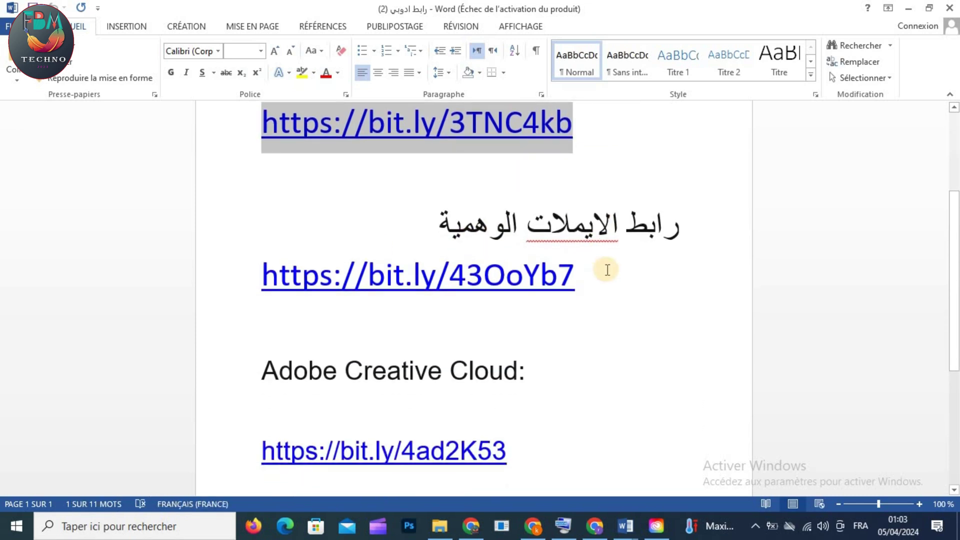
click(495, 284)
scroll(415, 290, down, 3)
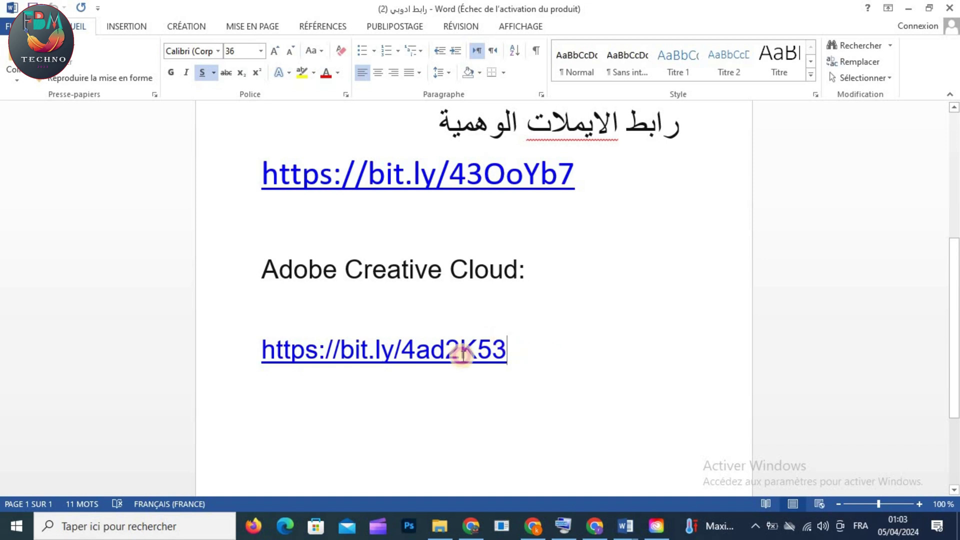
click(229, 352)
scroll(637, 297, up, 1)
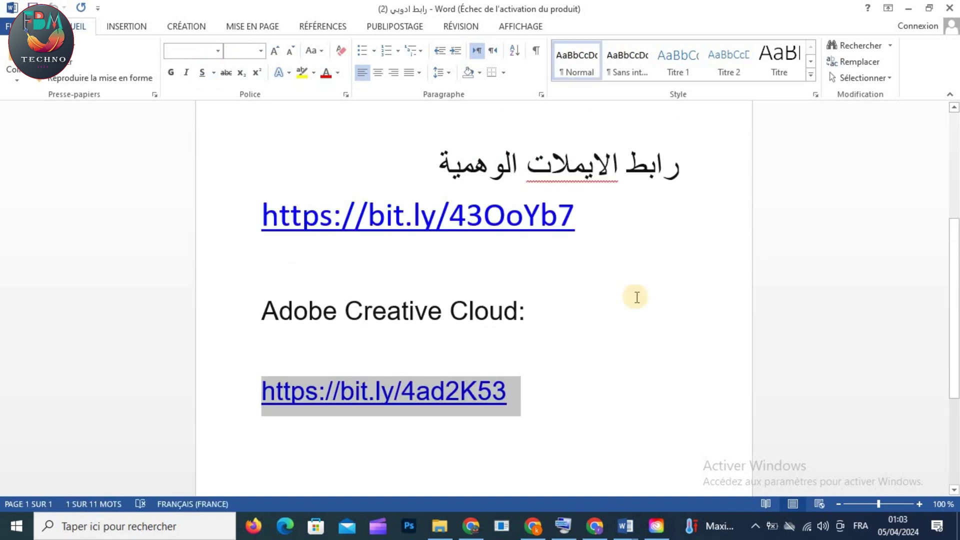
scroll(636, 297, up, 2)
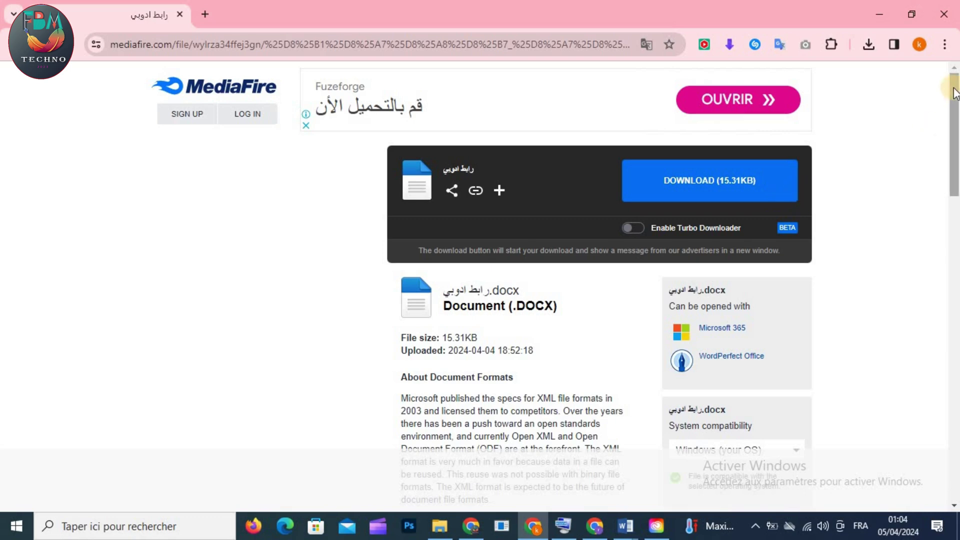
Step: Add a new Chrome profile, choosing Continuer sans compte
click(920, 45)
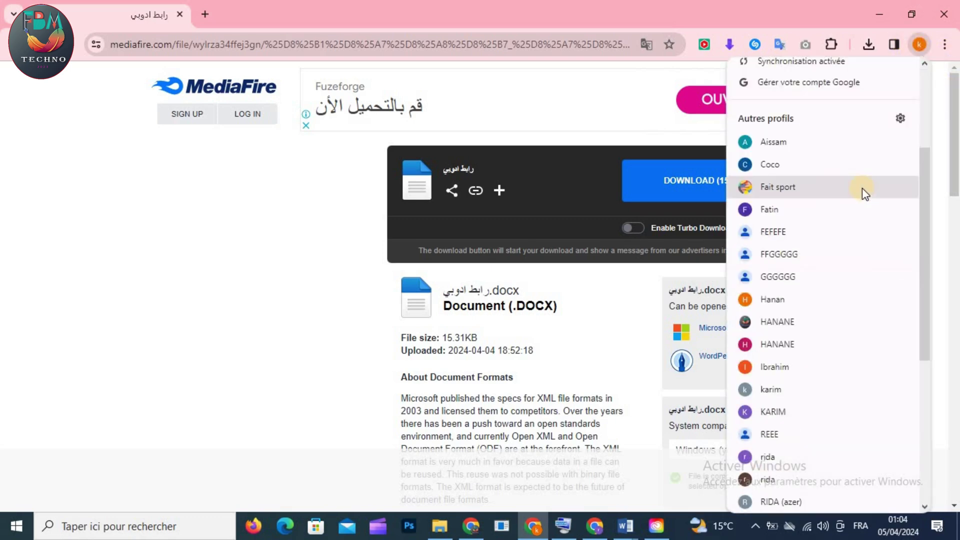
scroll(863, 300, down, 8)
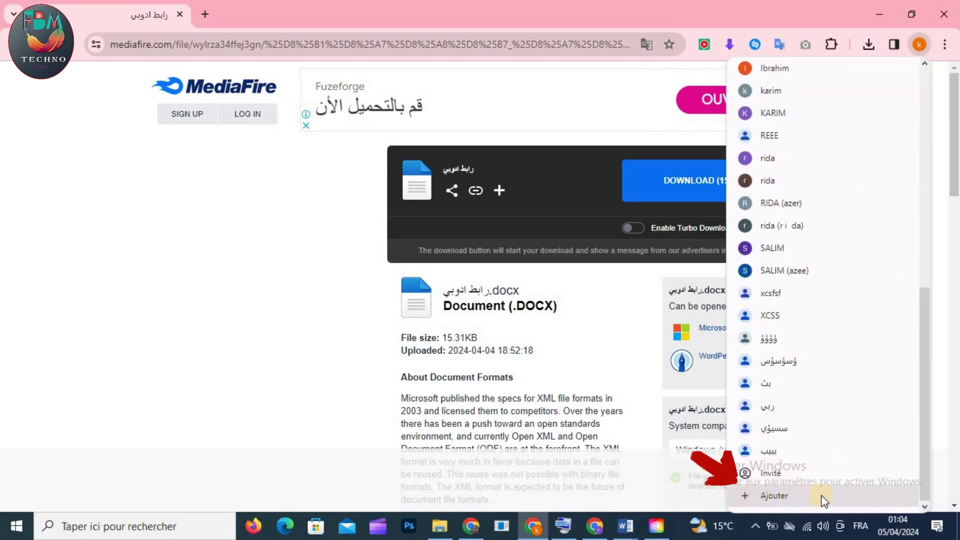
click(775, 495)
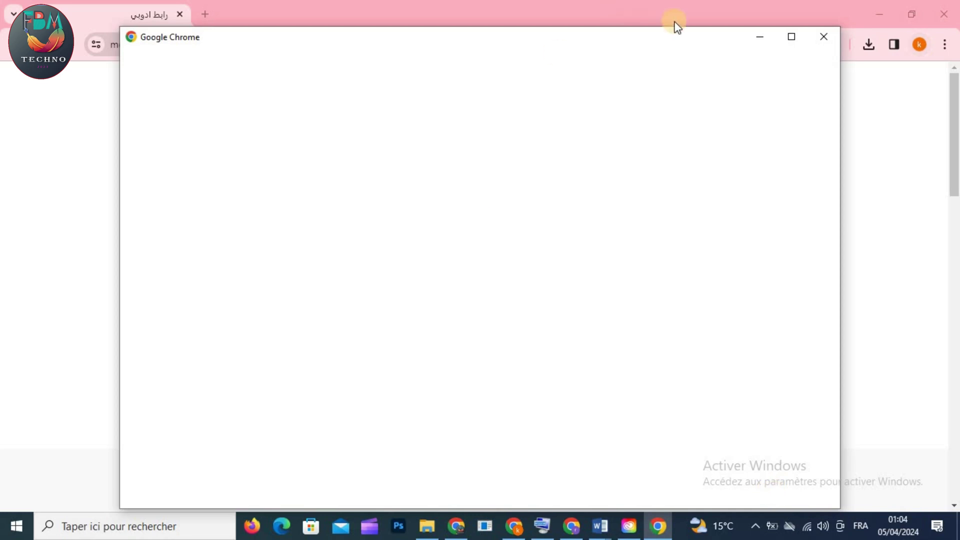
double_click(799, 37)
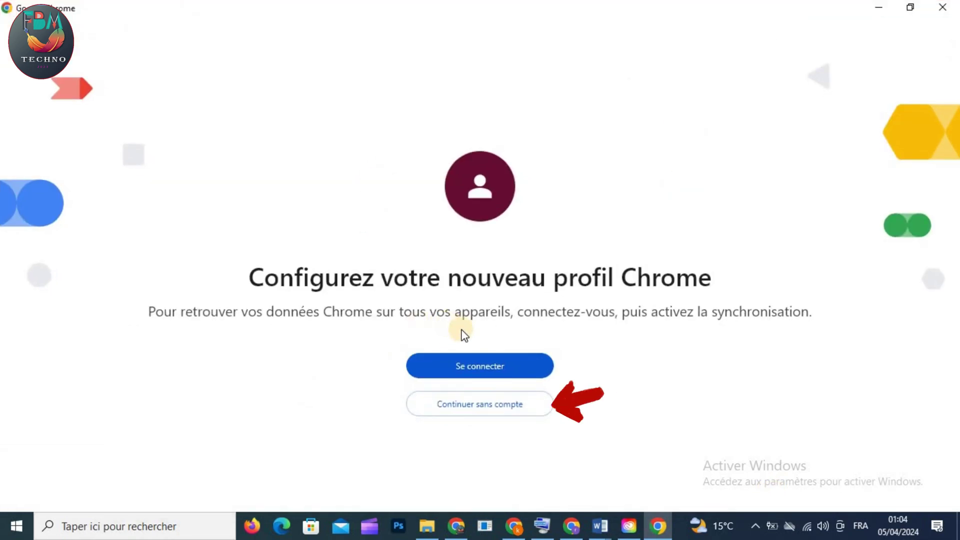
click(471, 406)
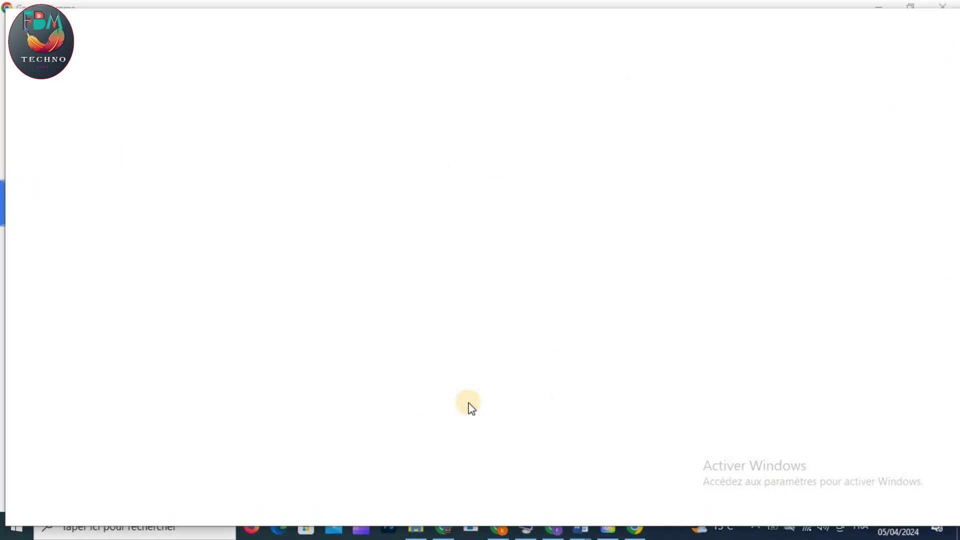
Step: Name the new profile GAGAGA and maximize its window
click(412, 246)
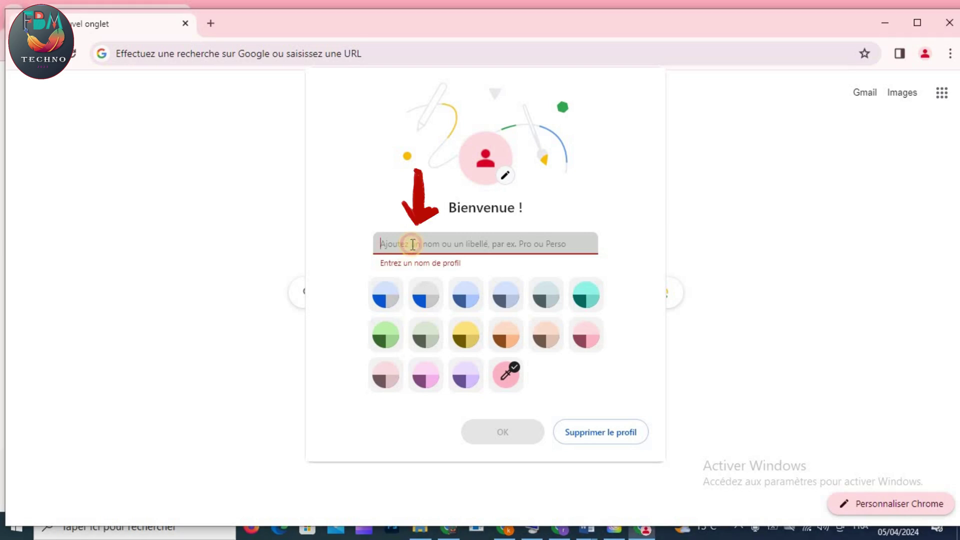
text(GAGAGA)
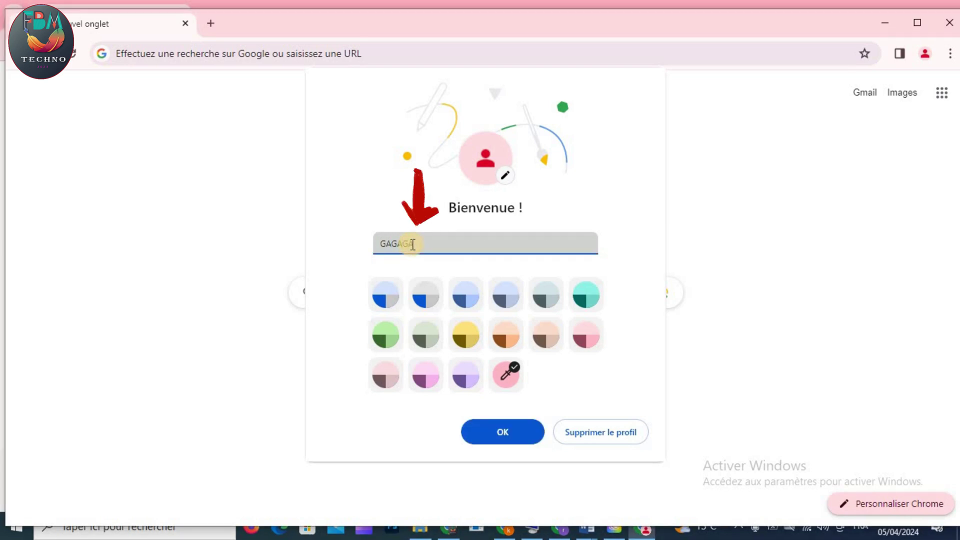
click(532, 428)
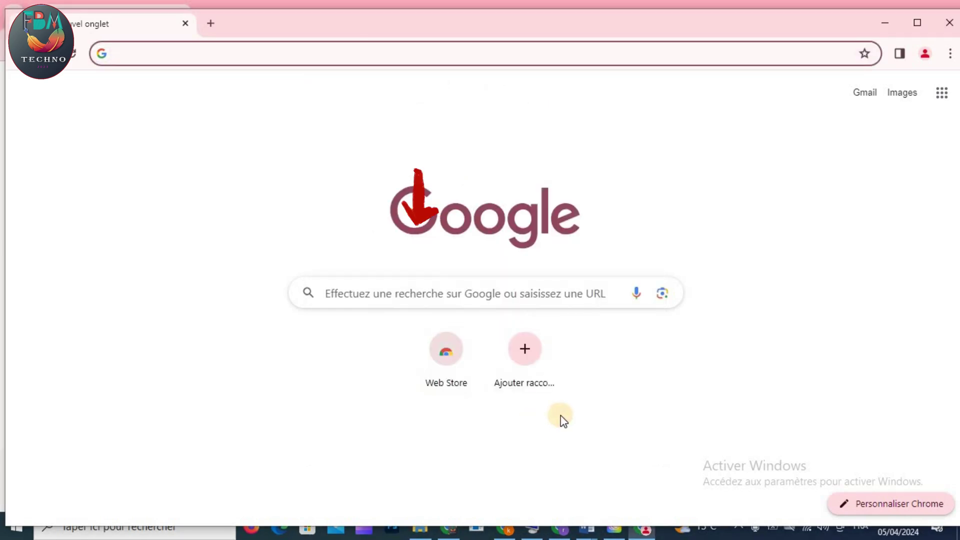
click(923, 29)
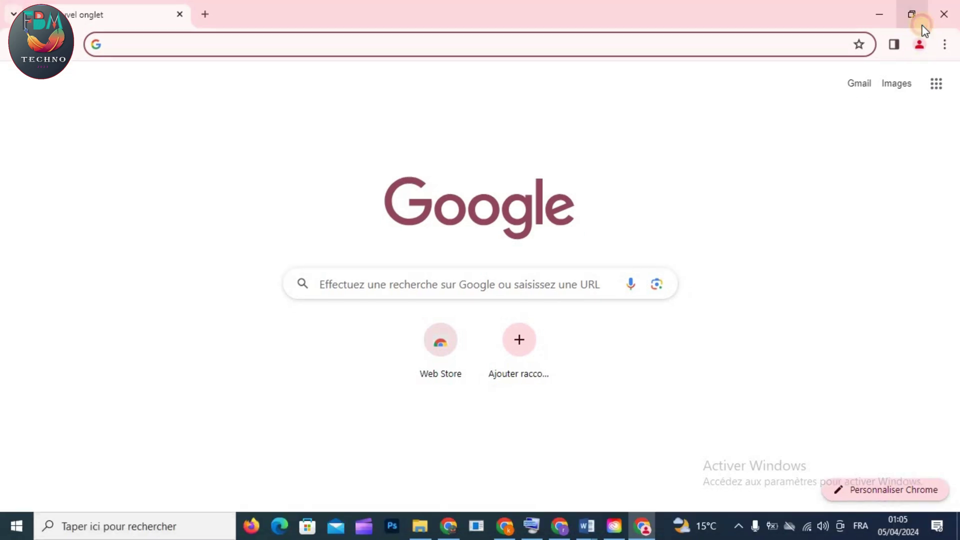
click(587, 526)
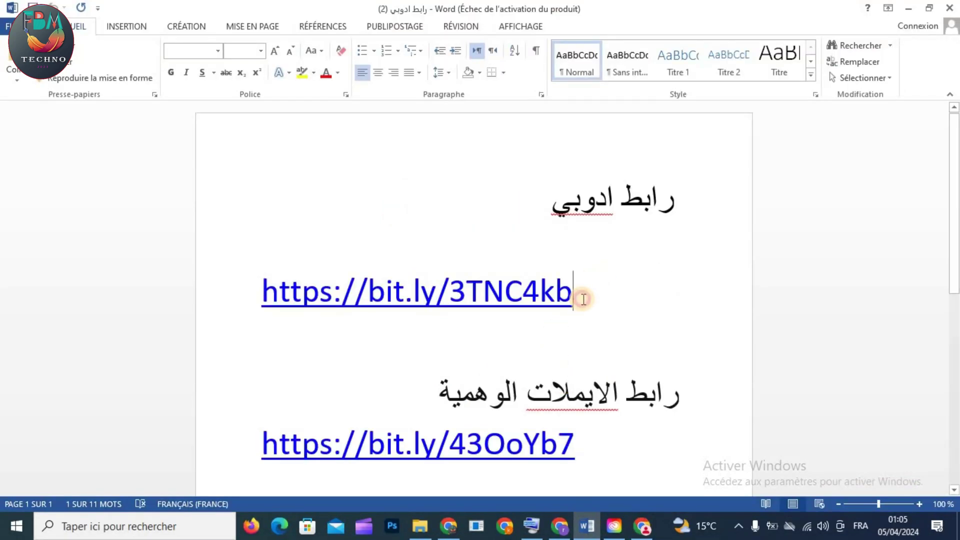
drag(499, 299, 264, 303)
key(ctrl+c)
right_click(276, 304)
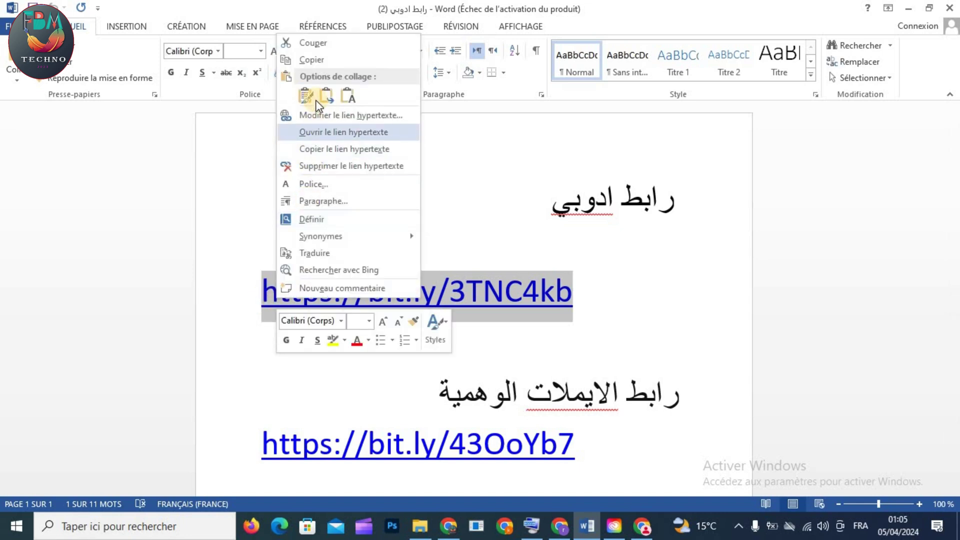
click(310, 58)
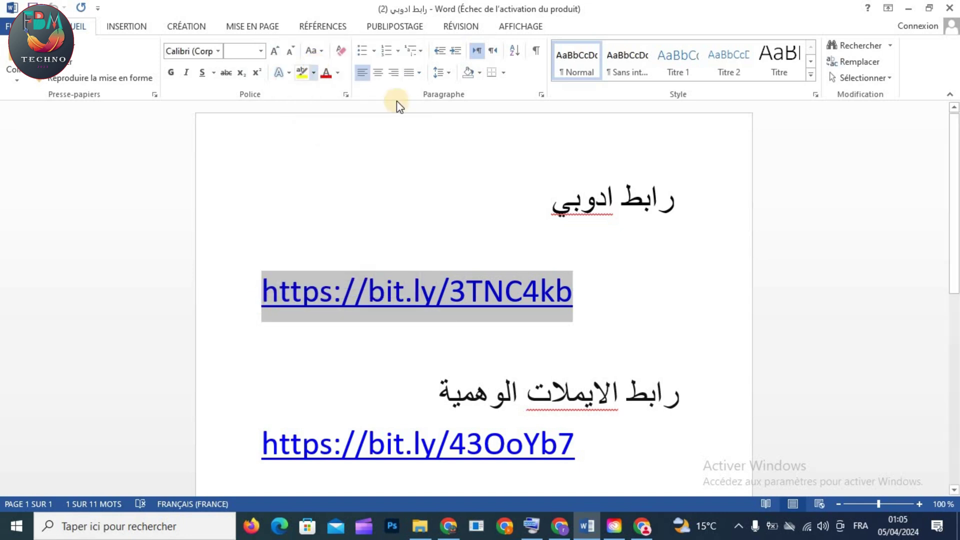
click(642, 525)
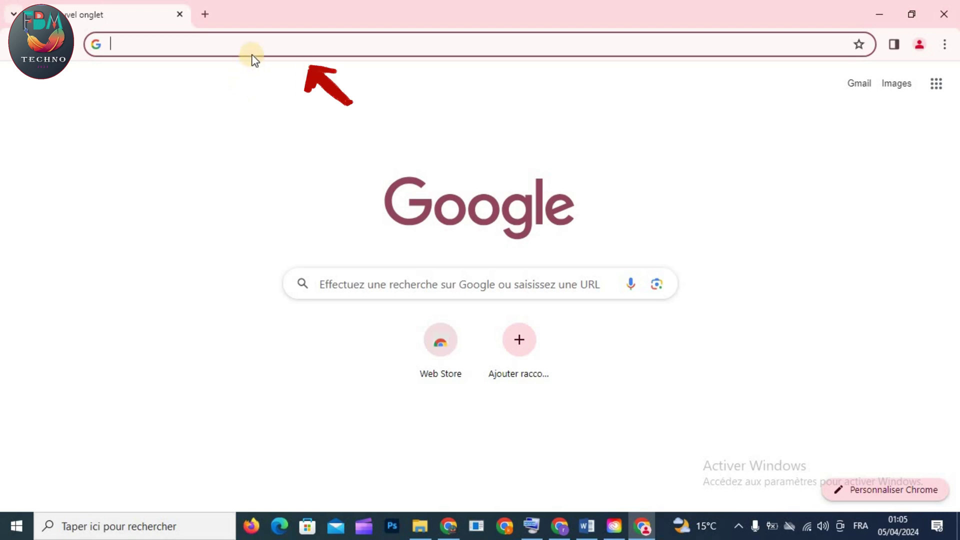
Step: Load the copied link to reach Adobe's 14-day business trial sign-up form
key(ctrl+v)
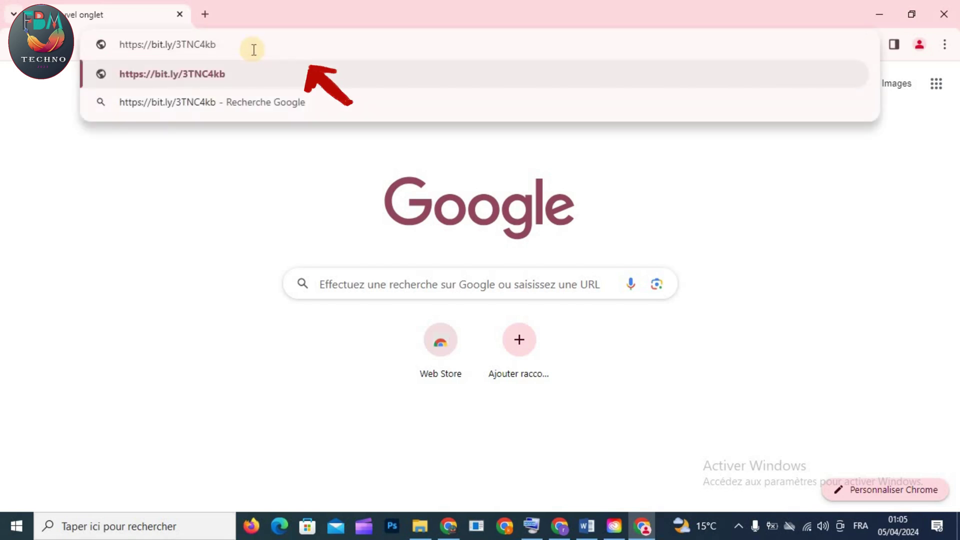
key(Return)
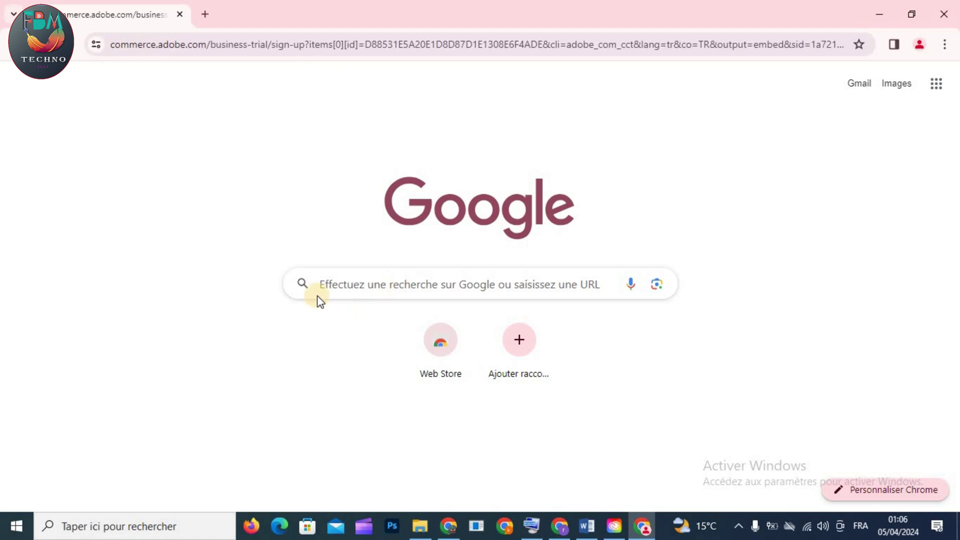
scroll(540, 190, down, 1)
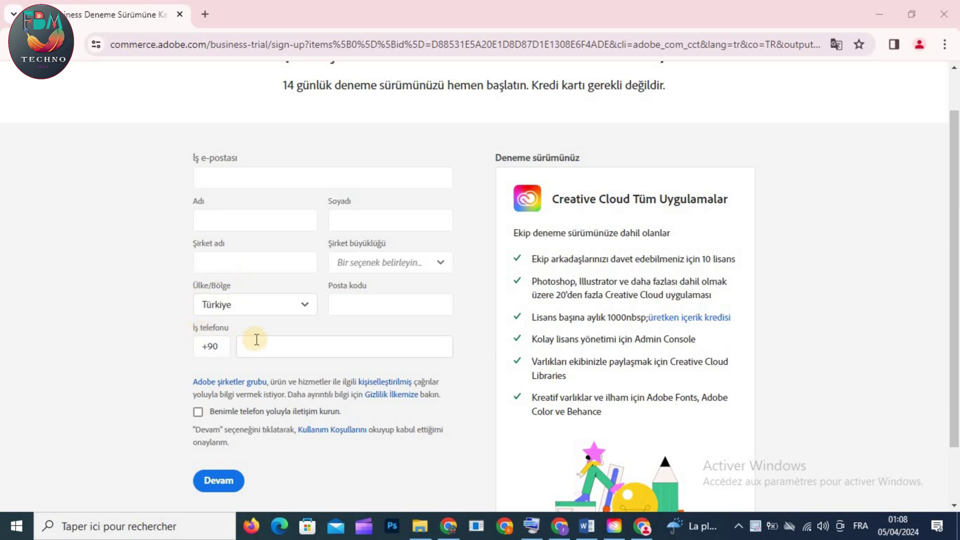
click(589, 534)
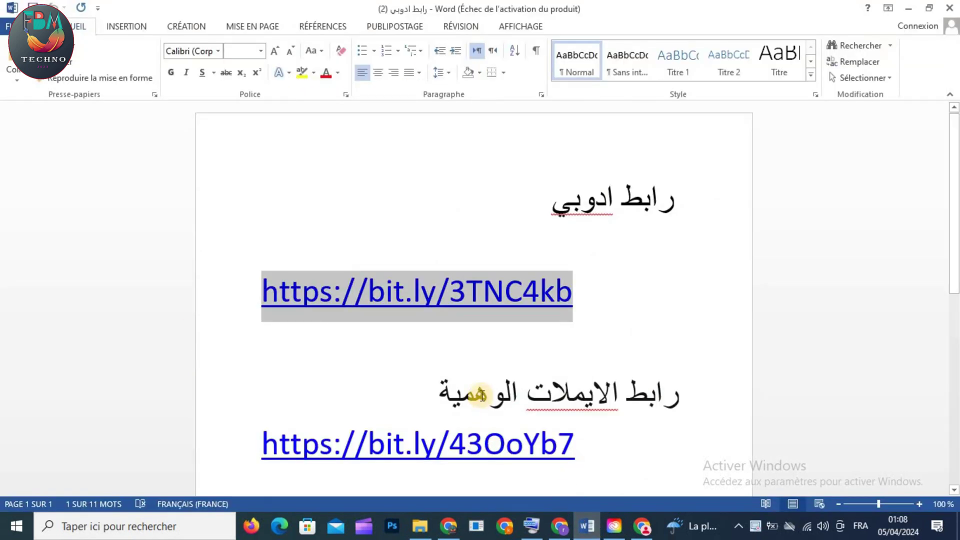
scroll(583, 390, down, 2)
click(595, 389)
click(259, 385)
drag(259, 385, 578, 384)
key(ctrl+c)
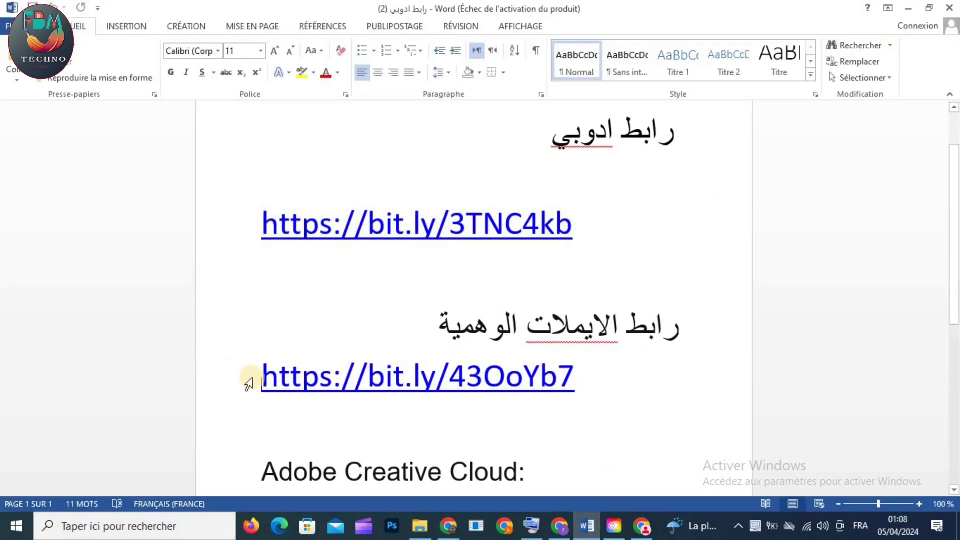
right_click(577, 384)
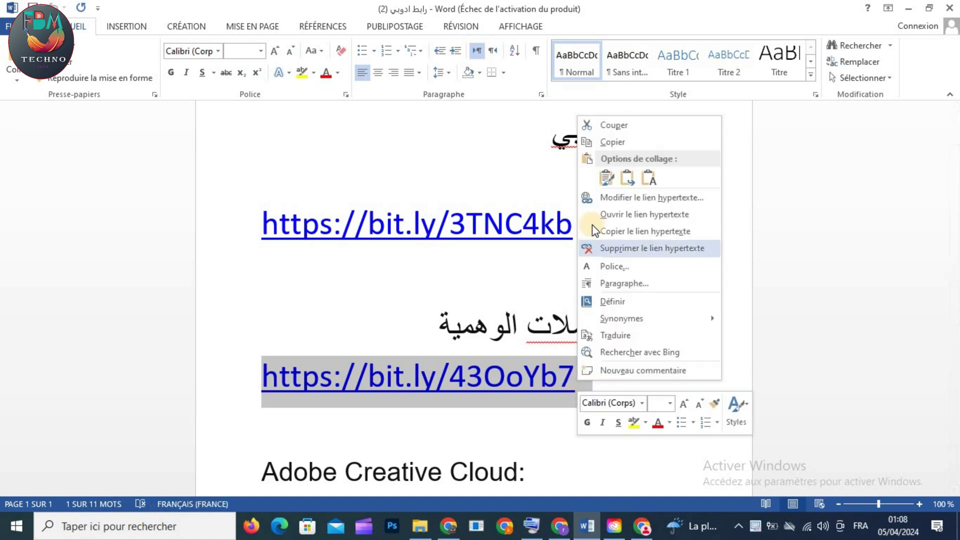
click(620, 141)
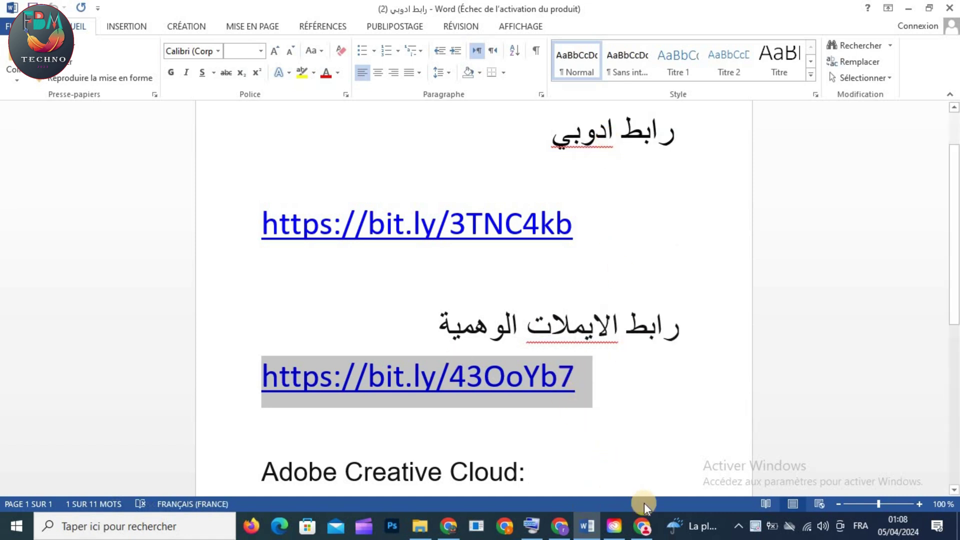
click(643, 527)
click(210, 9)
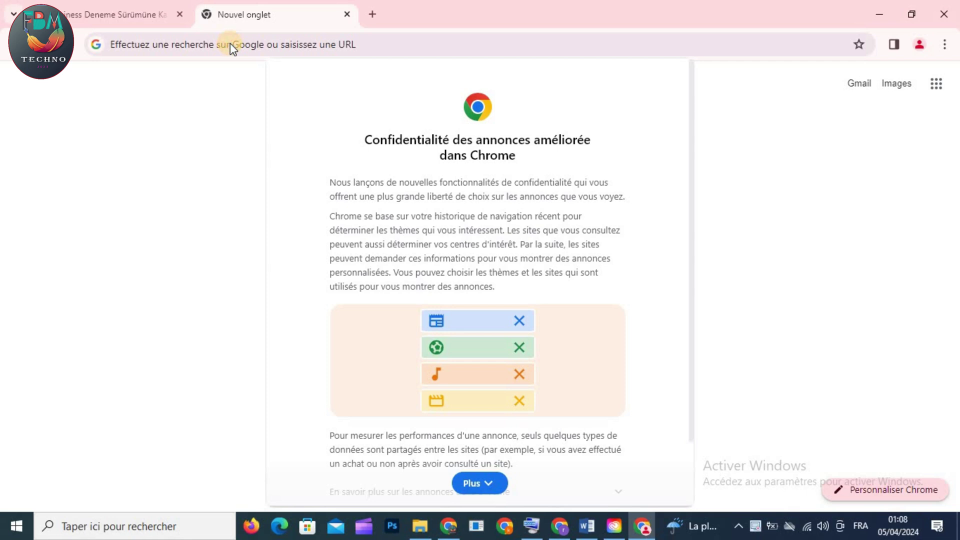
Step: Dismiss the ad-privacy notice and load the copied link, opening mail.tm
click(232, 49)
key(ctrl+v)
key(Return)
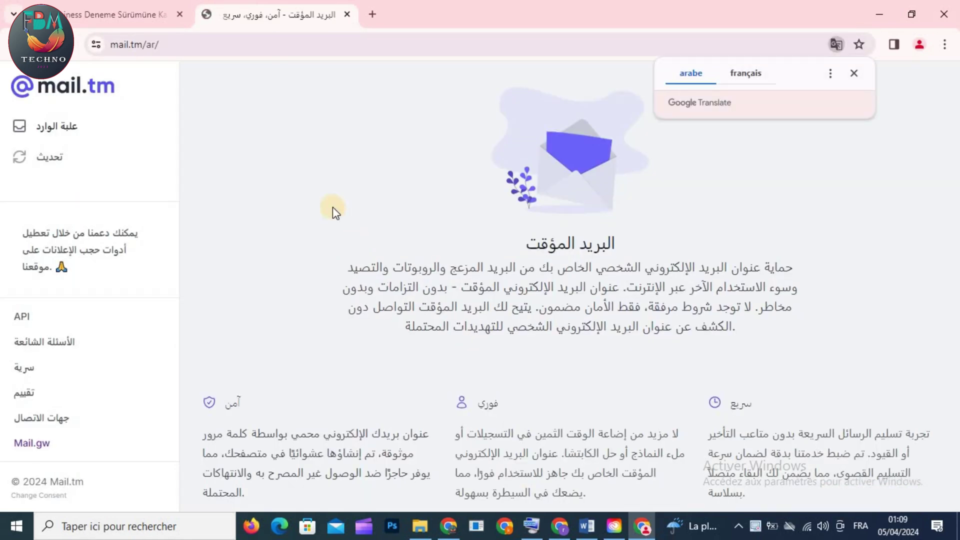
scroll(475, 290, down, 1)
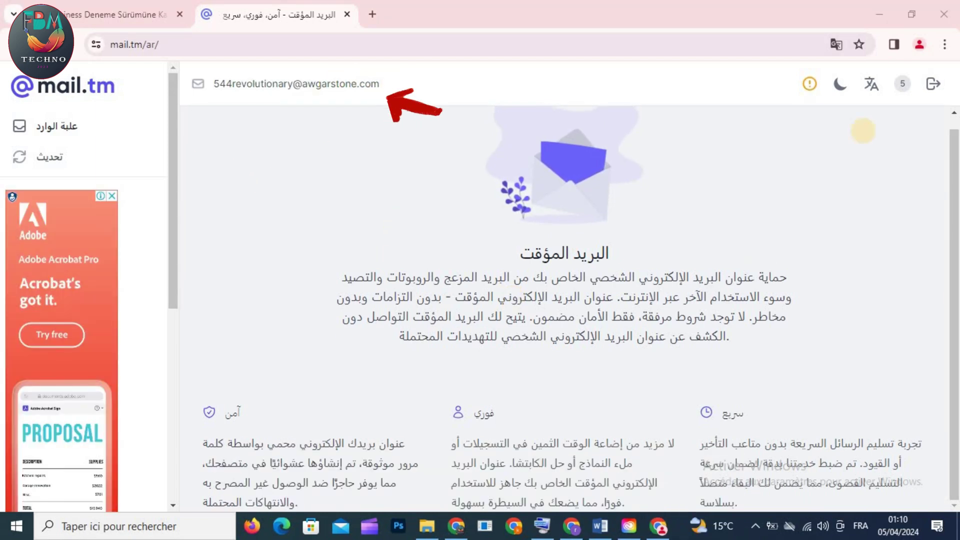
Step: Start a new mail.tm account, entering a username and a password
click(904, 87)
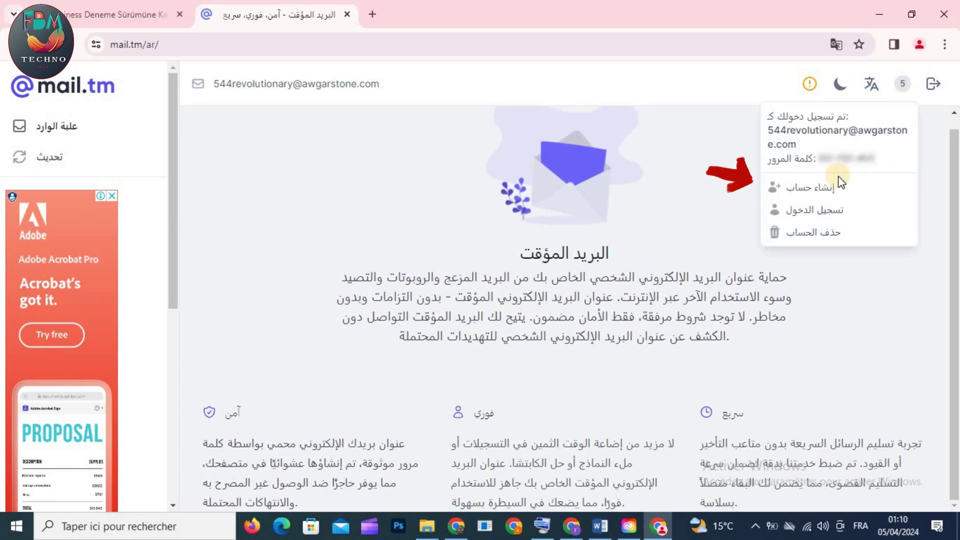
click(818, 193)
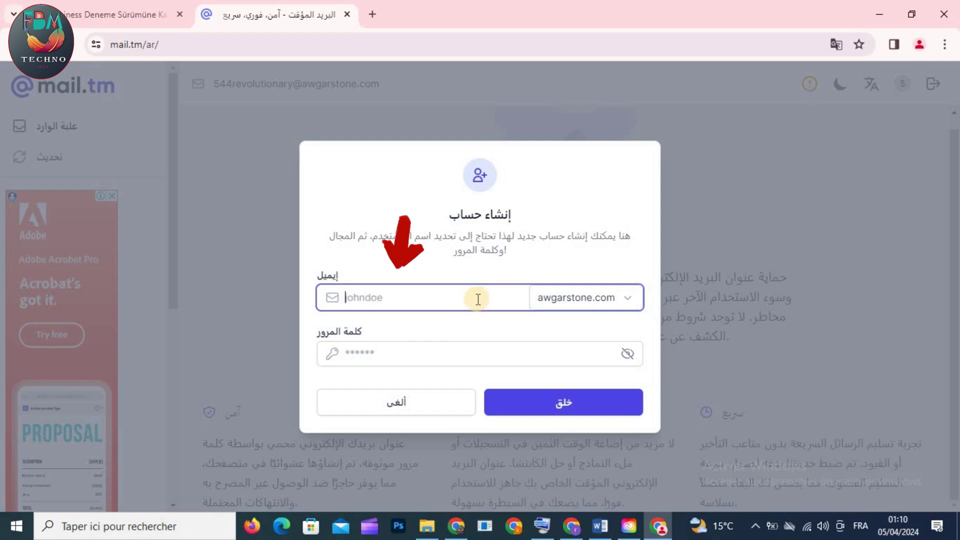
click(458, 350)
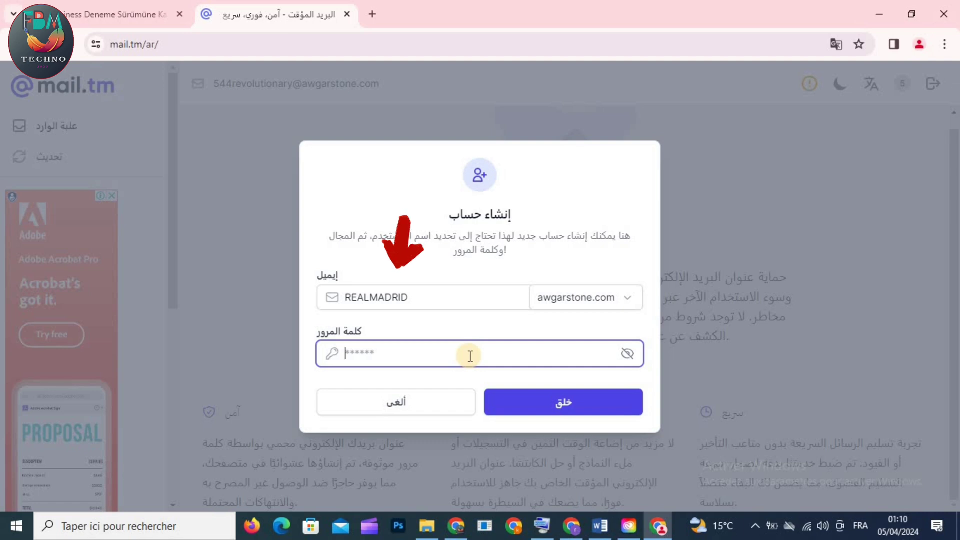
click(562, 397)
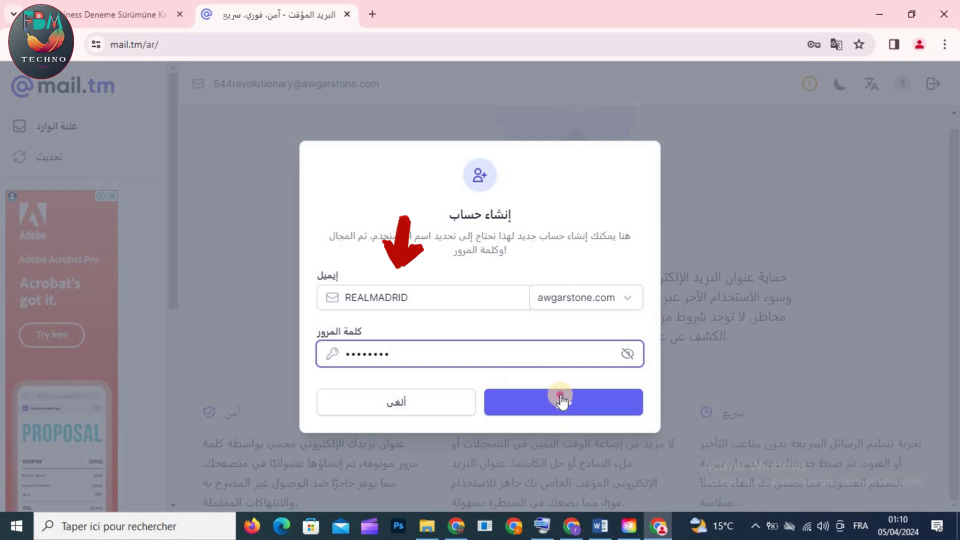
Step: Append 00 to the username, create the mailbox, and copy its new address
click(480, 289)
text(00)
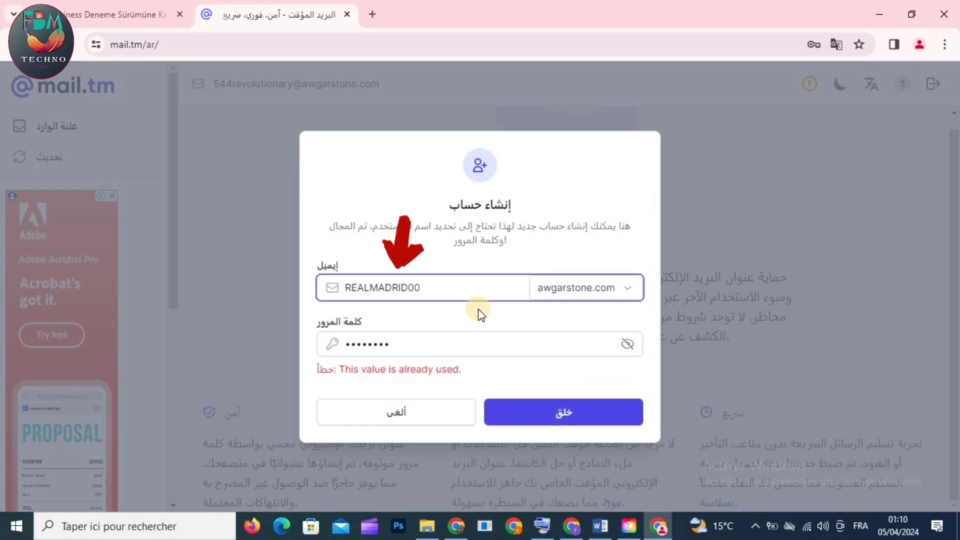
click(534, 403)
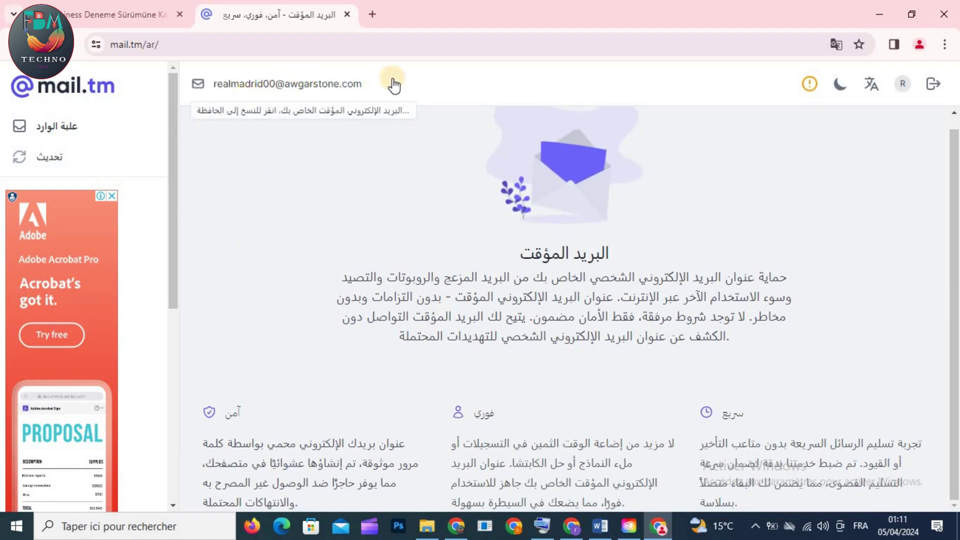
drag(394, 85, 215, 89)
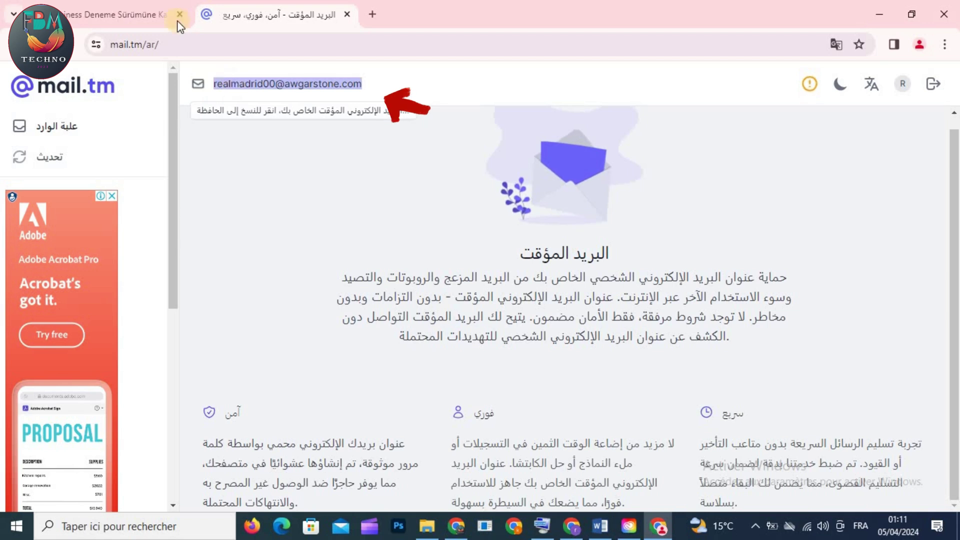
click(91, 2)
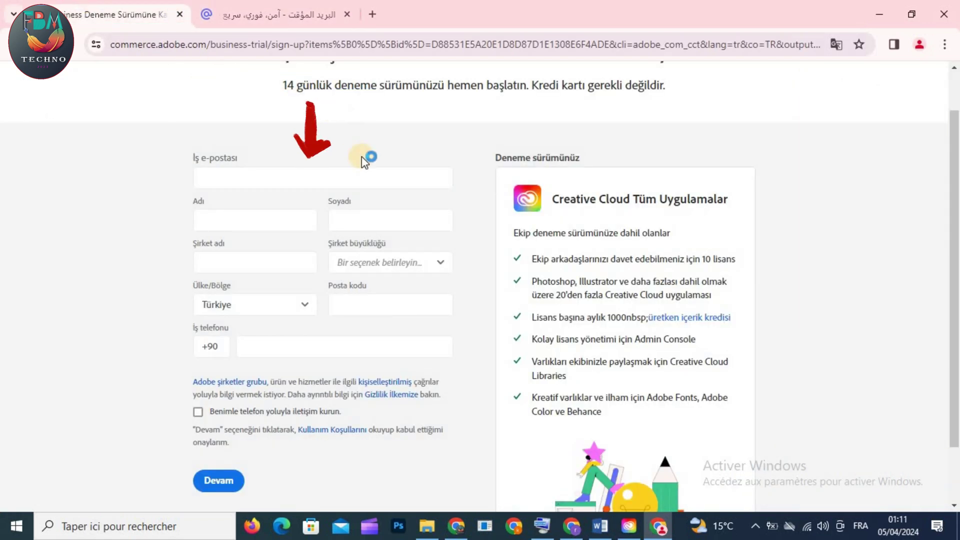
Step: Paste the temporary e-mail into İş e-postası and fill in first name, last name and company name
click(295, 175)
key(ctrl+v)
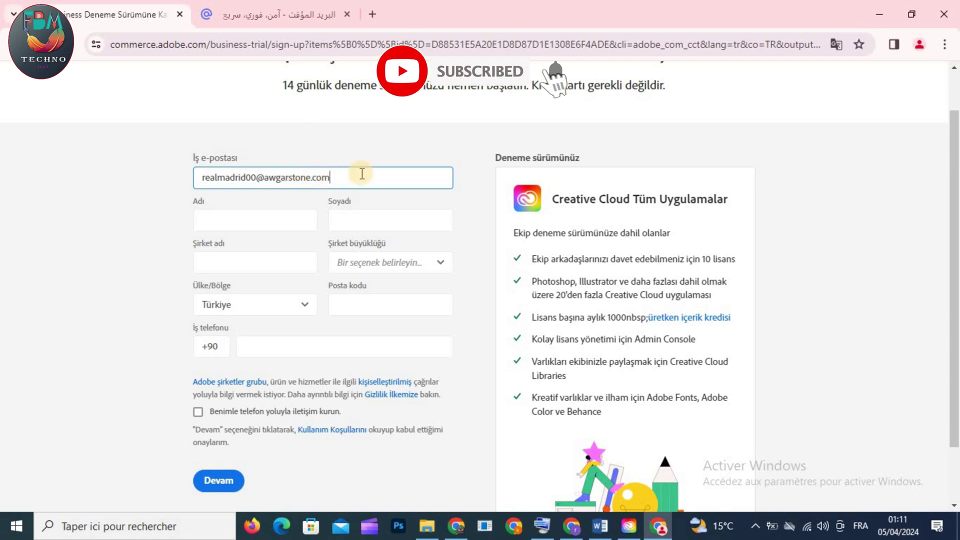
click(272, 224)
text(REAL)
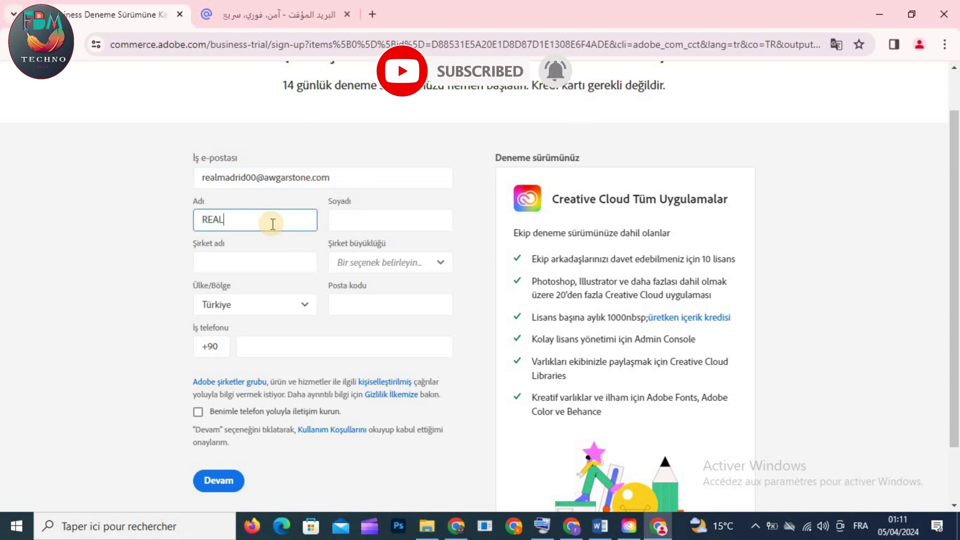
click(385, 228)
text(MADRID)
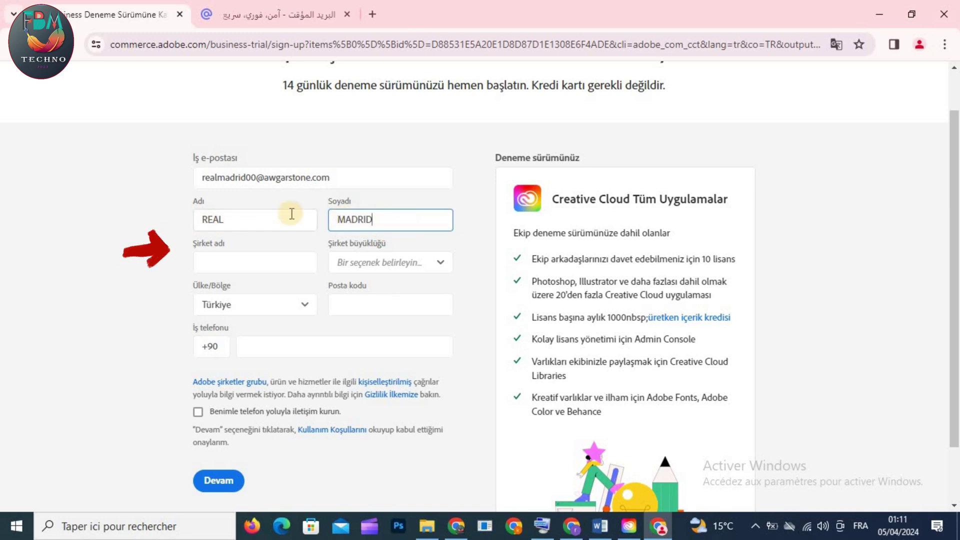
click(241, 262)
text(REAL MADRID00)
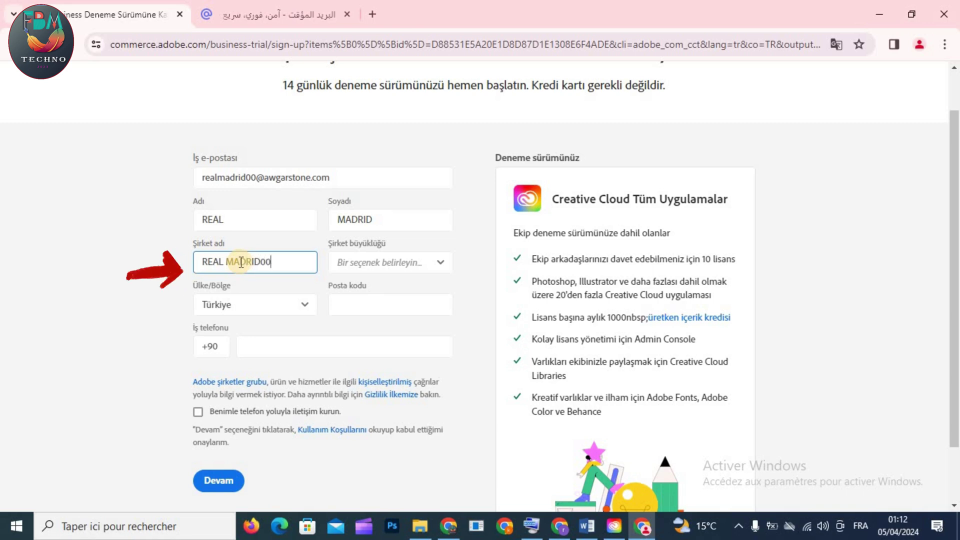
Step: Choose company size 1-9, keep Türkiye, and enter the postal code and phone number
click(421, 264)
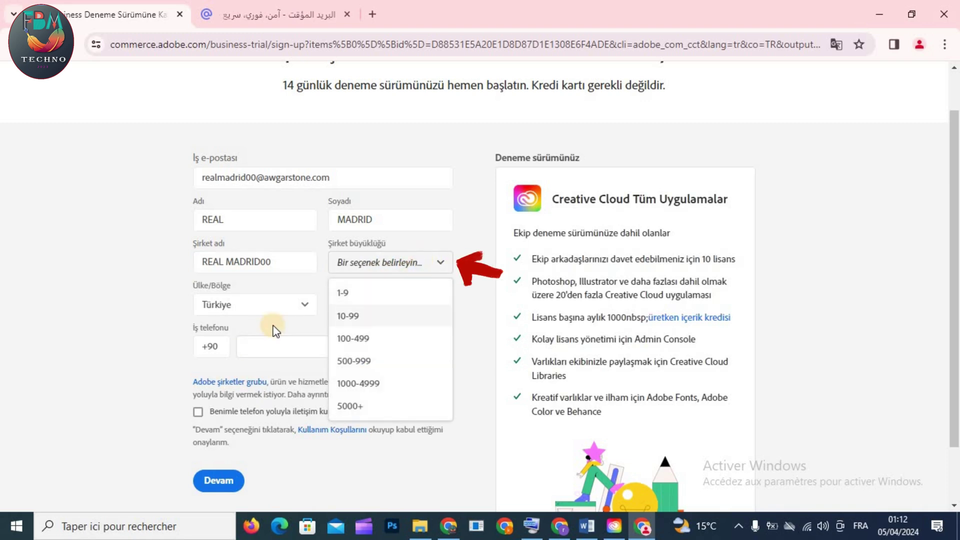
click(354, 294)
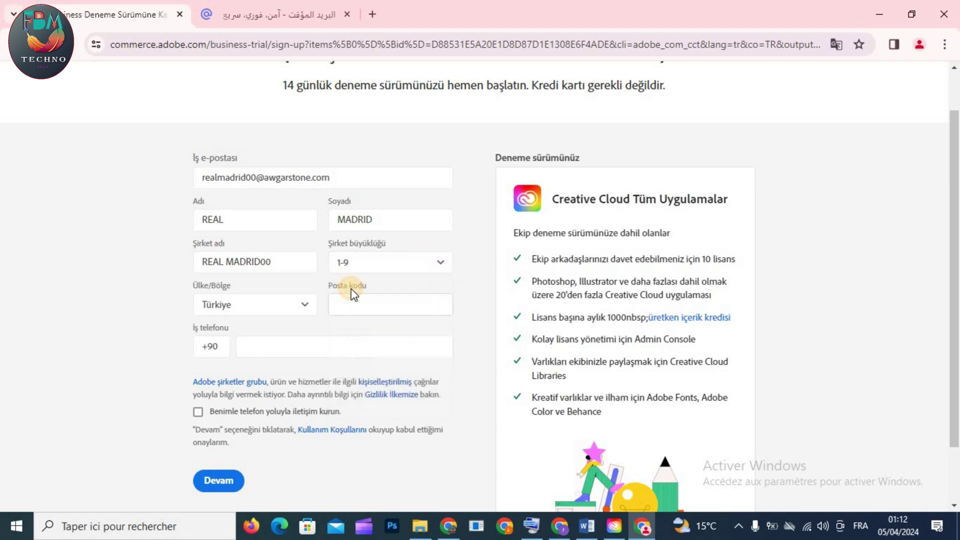
click(253, 307)
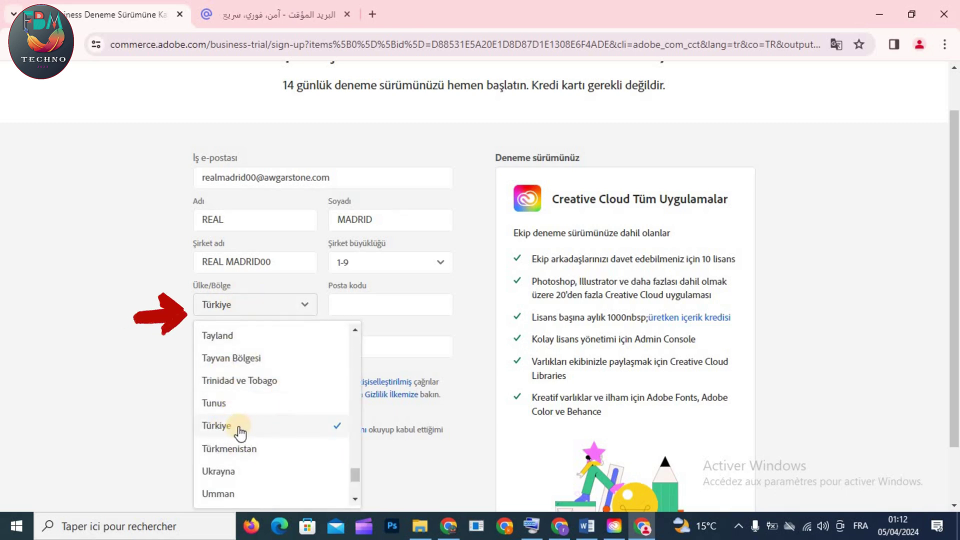
click(155, 329)
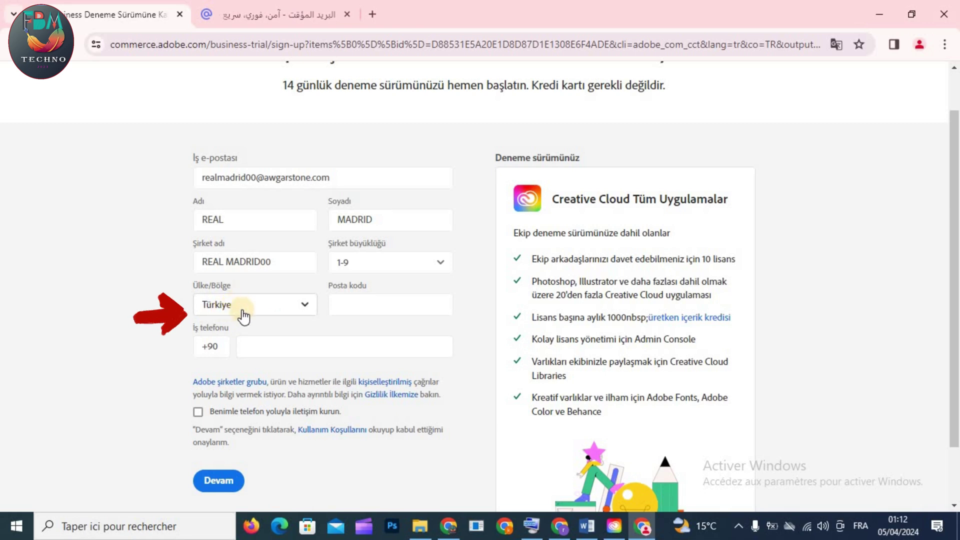
click(405, 310)
text(38000)
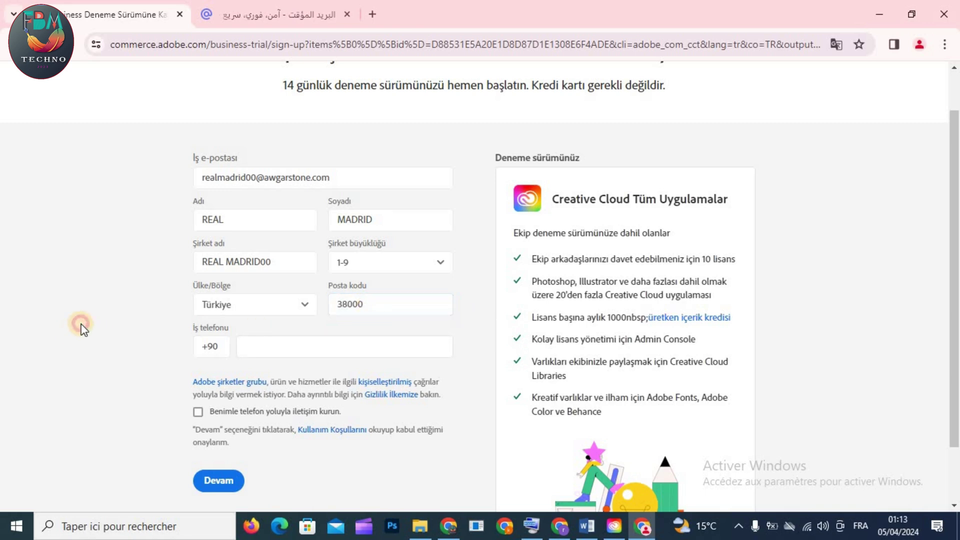
click(273, 345)
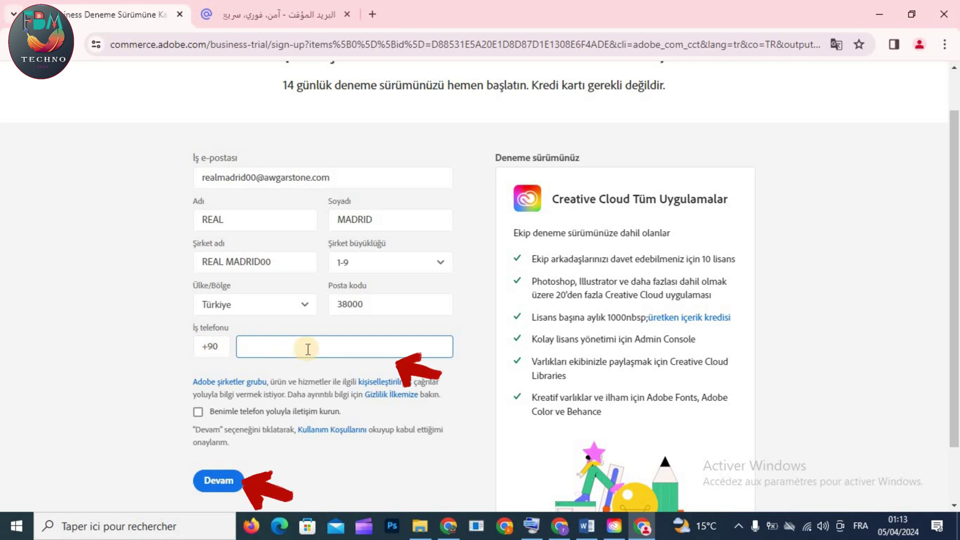
text(66)
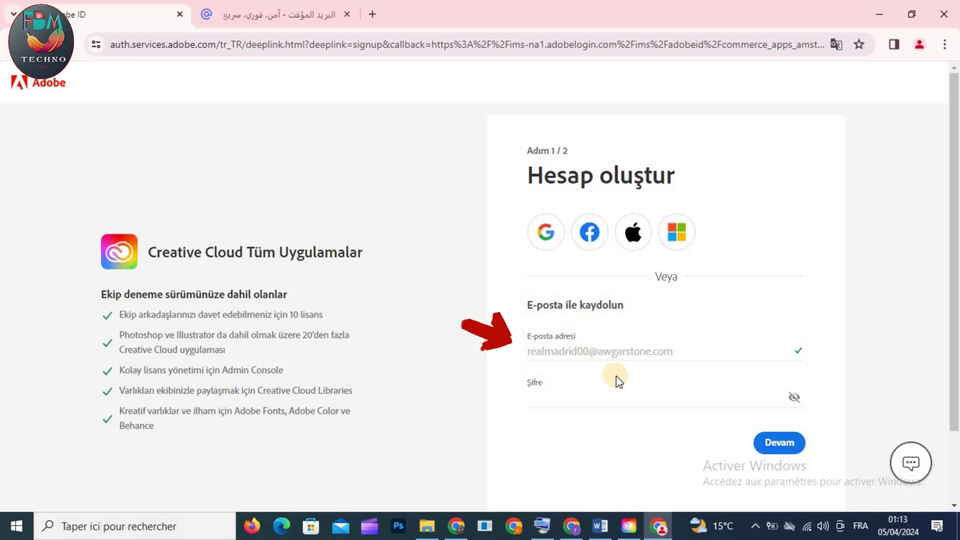
Step: Enter the account password in Şifre and decline Chrome's offer to save it
click(566, 401)
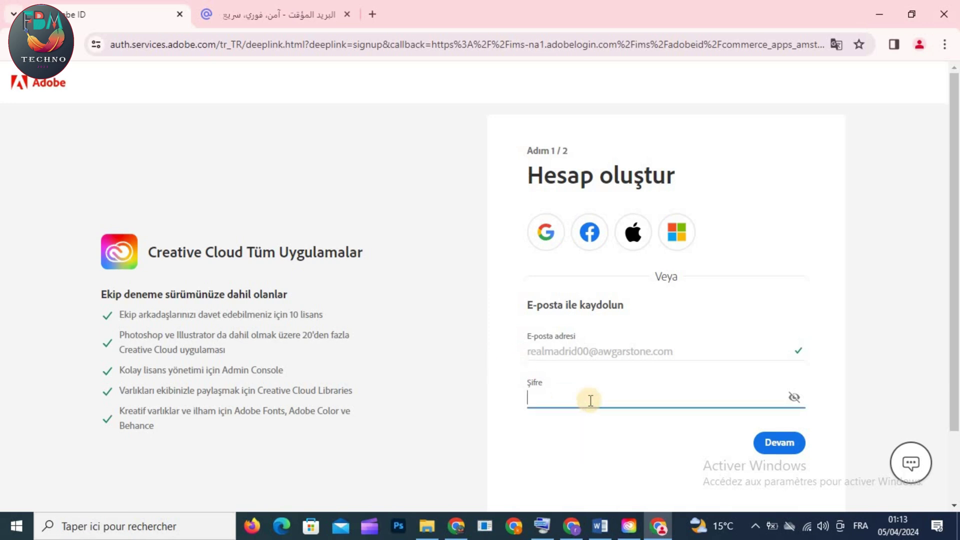
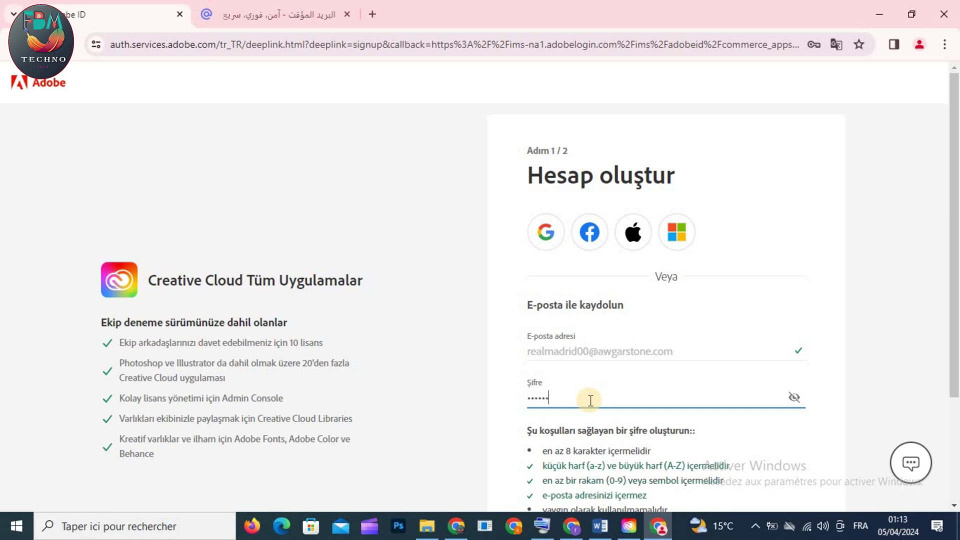
scroll(591, 401, down, 3)
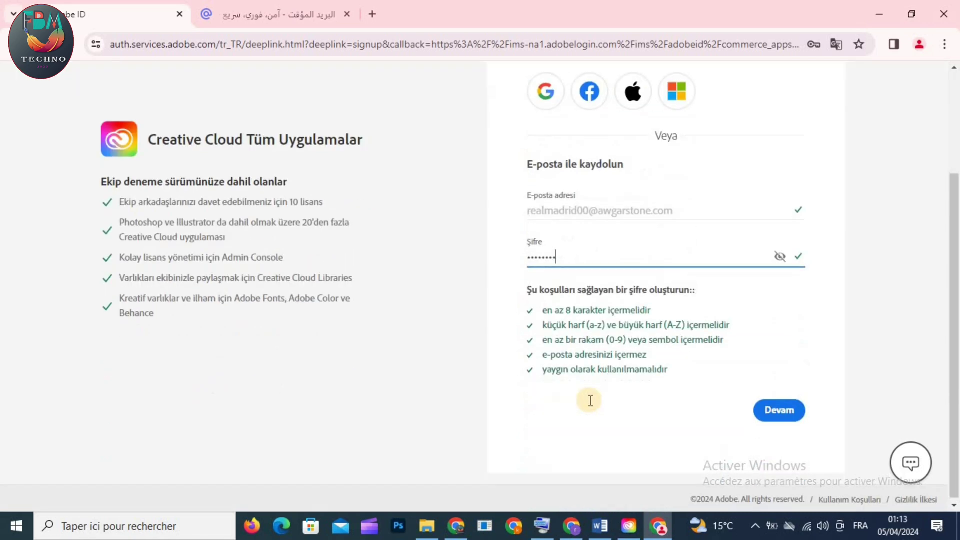
scroll(591, 405, up, 1)
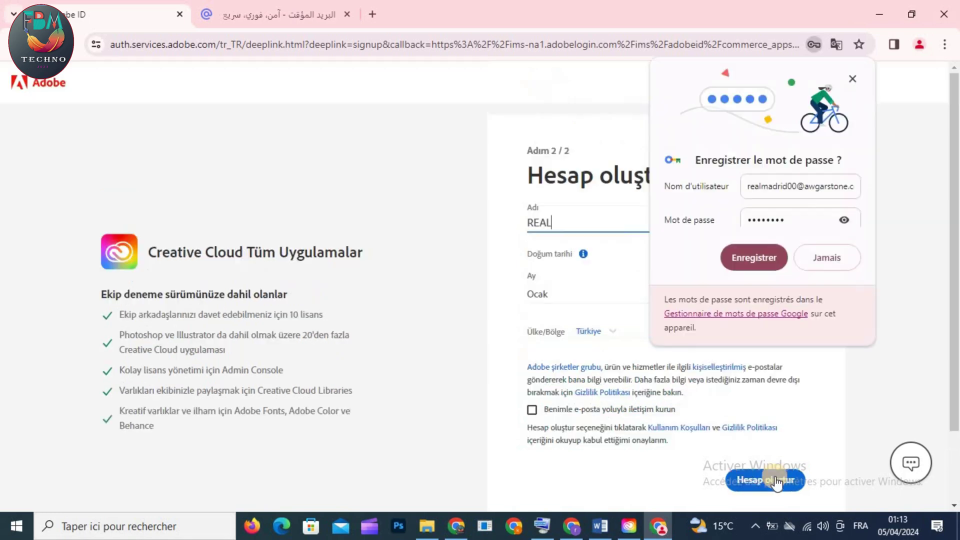
click(838, 260)
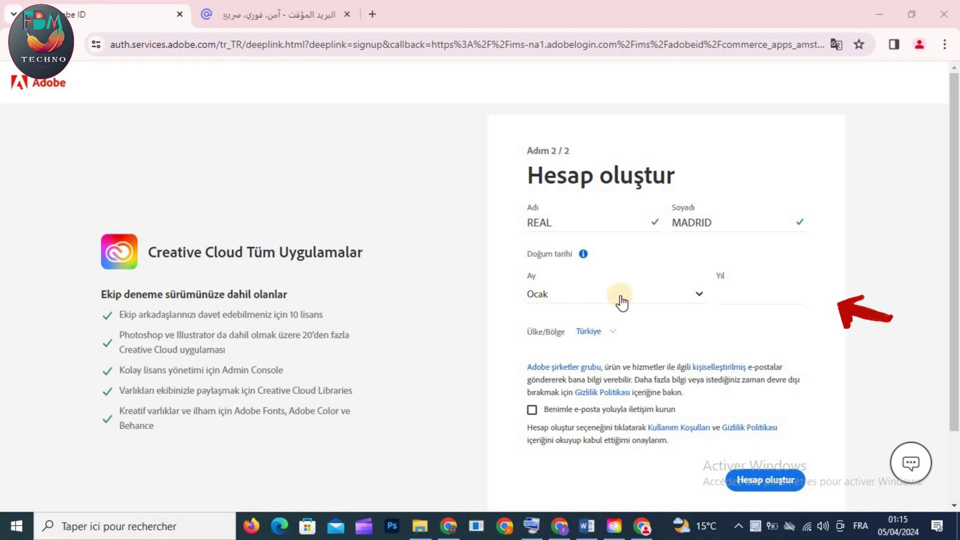
Step: Give the birth year 1978, agree to e-mail contact and create the Adobe account
click(766, 295)
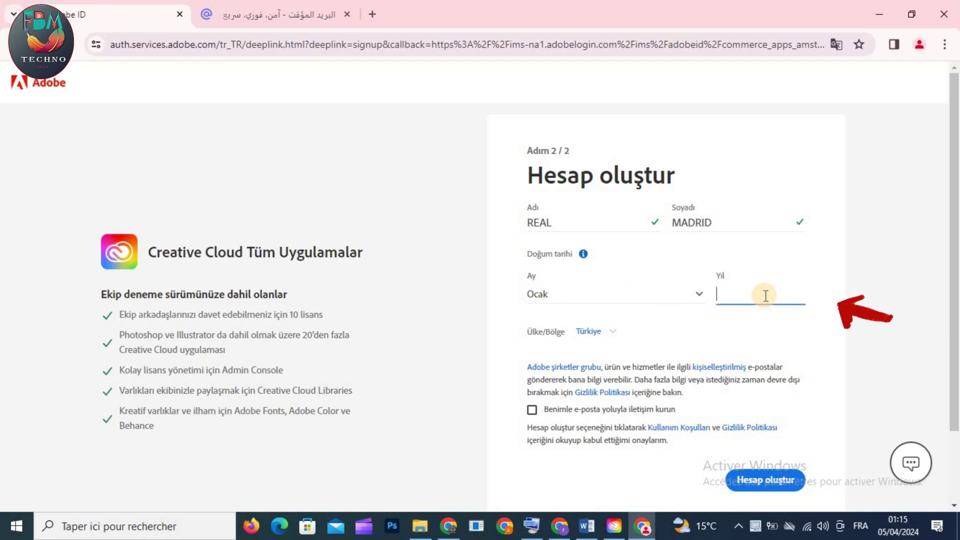
text(19)
text(78)
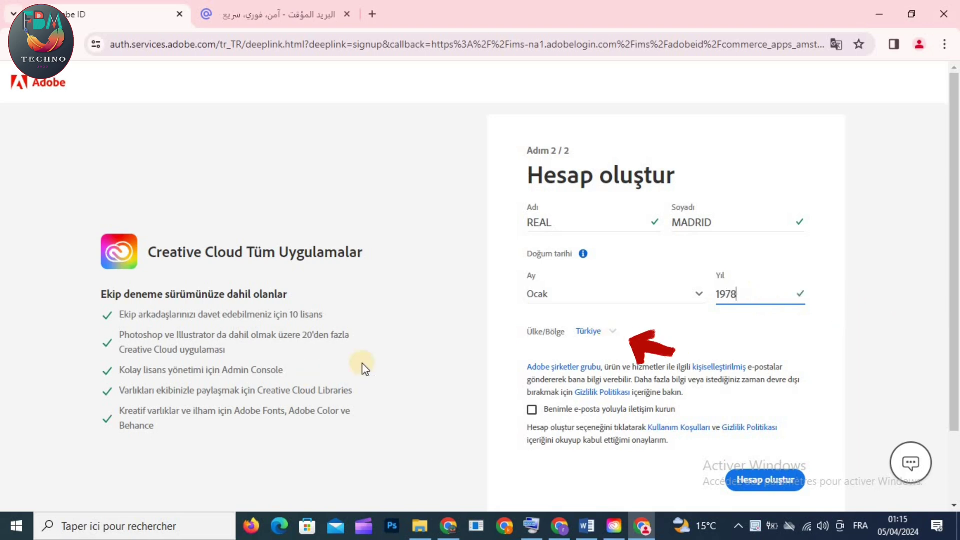
click(533, 411)
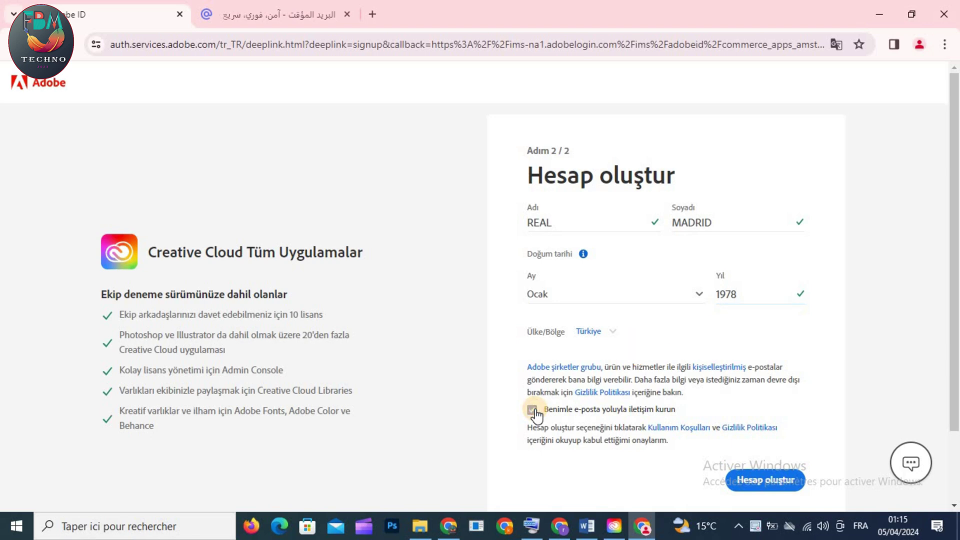
scroll(715, 451, down, 2)
click(785, 393)
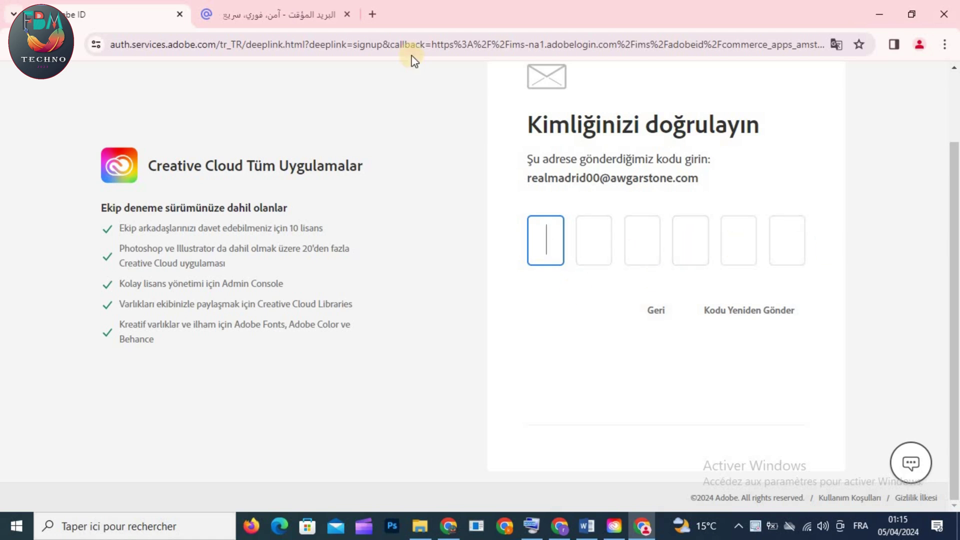
Step: Refresh the mail.tm inbox and open Adobe's 'Doğrulama kodu' e-mail
click(325, 14)
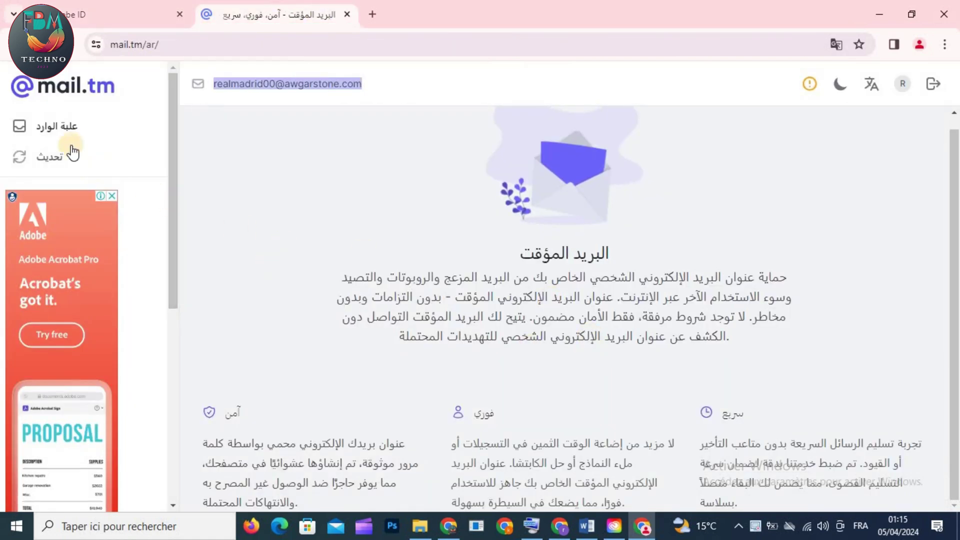
click(69, 127)
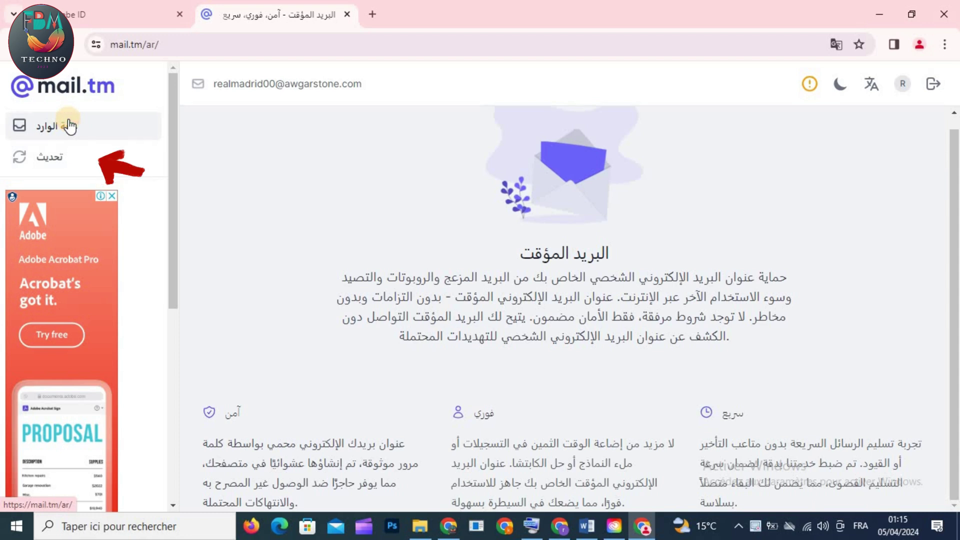
click(48, 163)
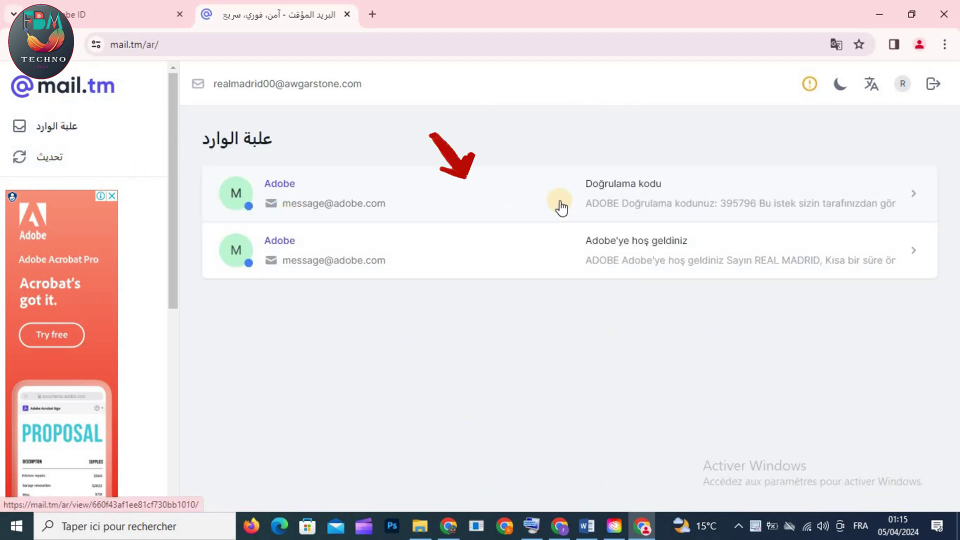
click(561, 206)
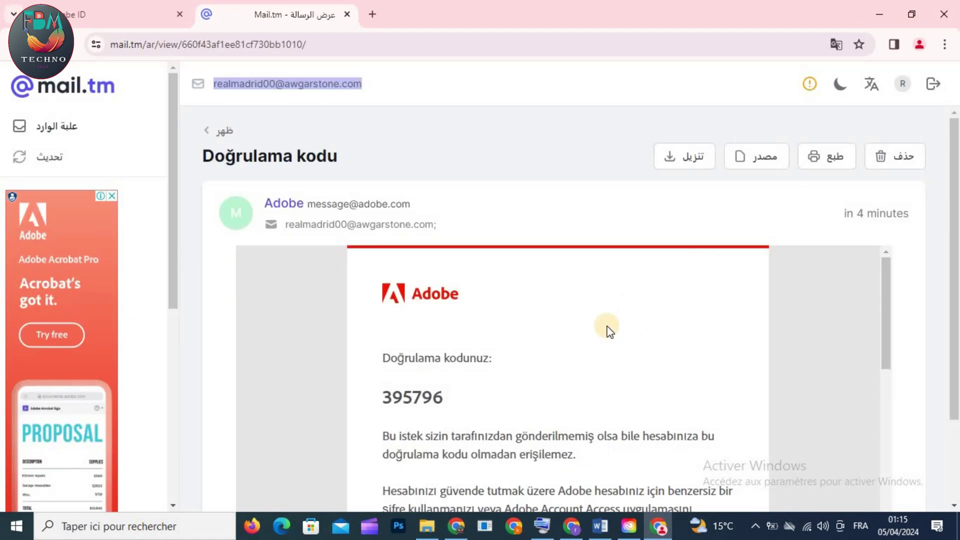
Step: Select the verification code in the e-mail and copy it
scroll(493, 319, down, 3)
scroll(454, 280, up, 1)
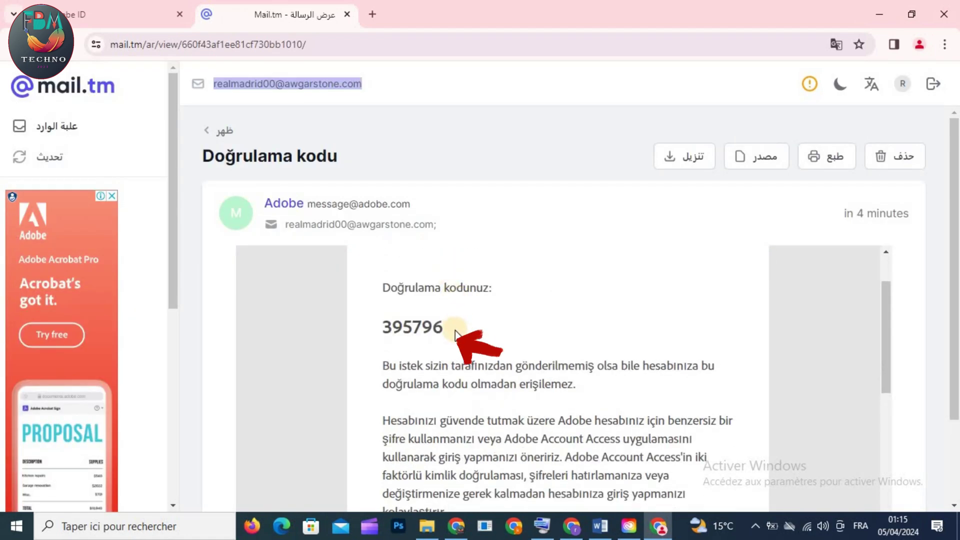
drag(456, 334, 384, 327)
right_click(395, 328)
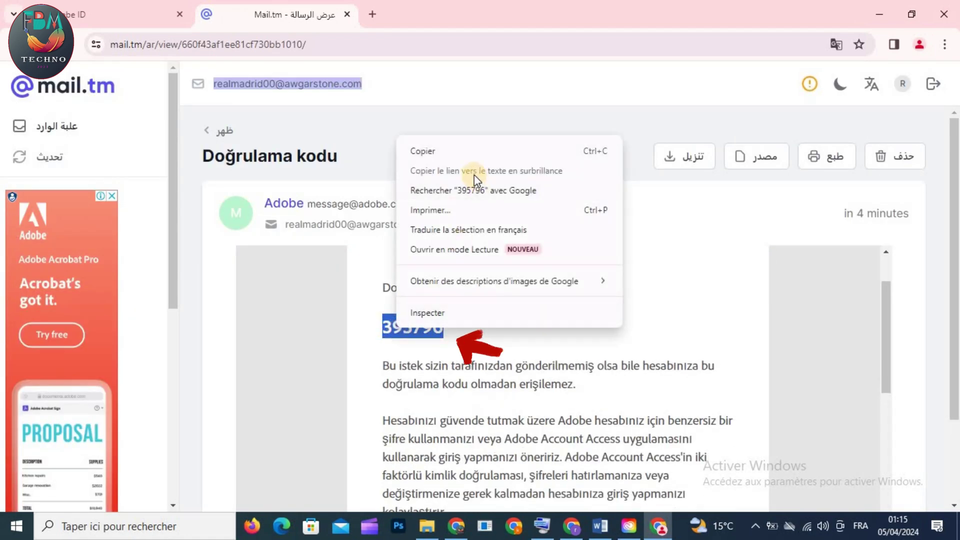
click(461, 152)
Step: Paste the code into Adobe's verification boxes and continue, reaching the trial expiry 19 Nis 2024
click(140, 23)
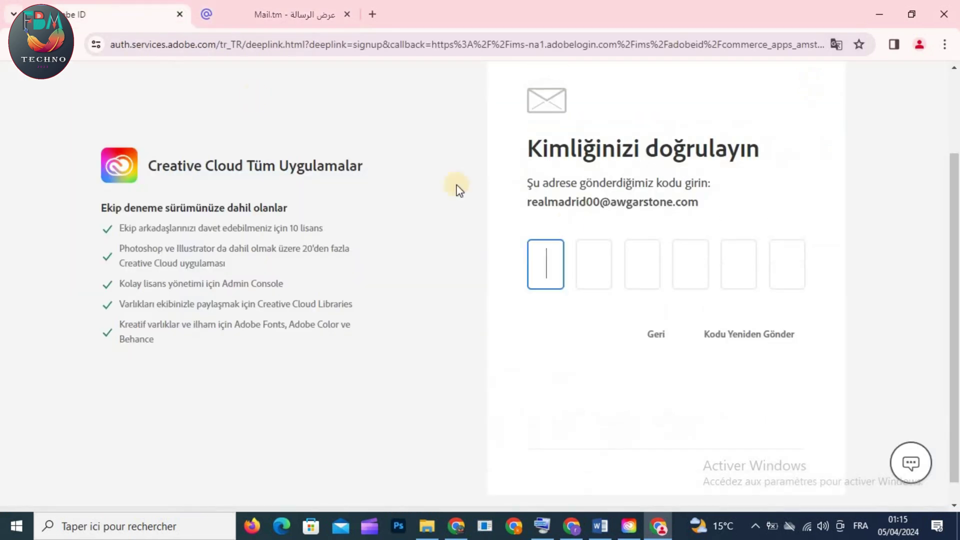
key(ctrl+v)
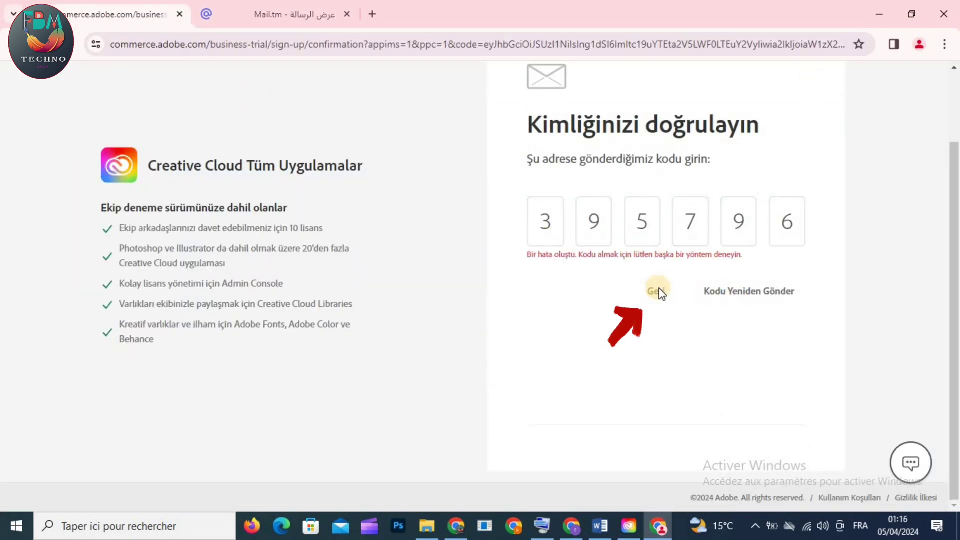
click(659, 291)
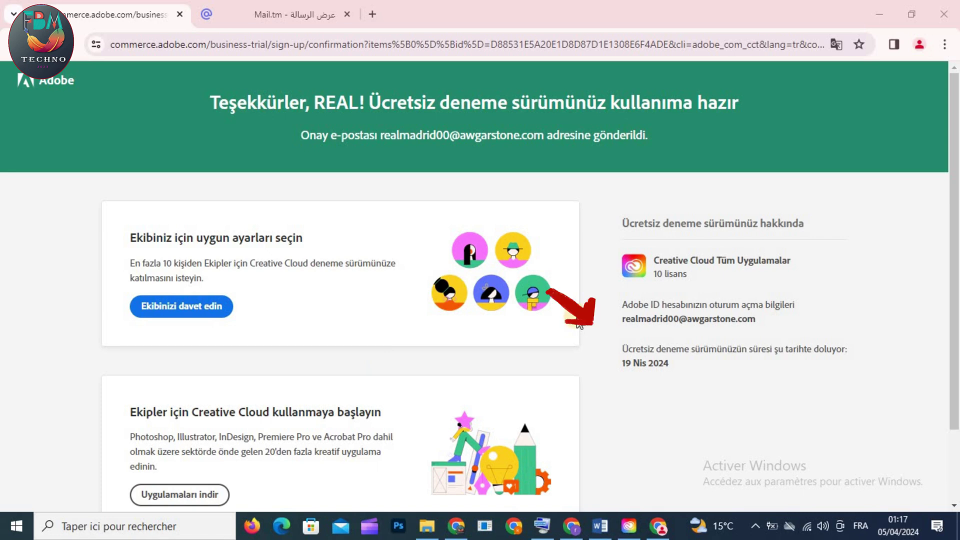
drag(675, 363, 613, 369)
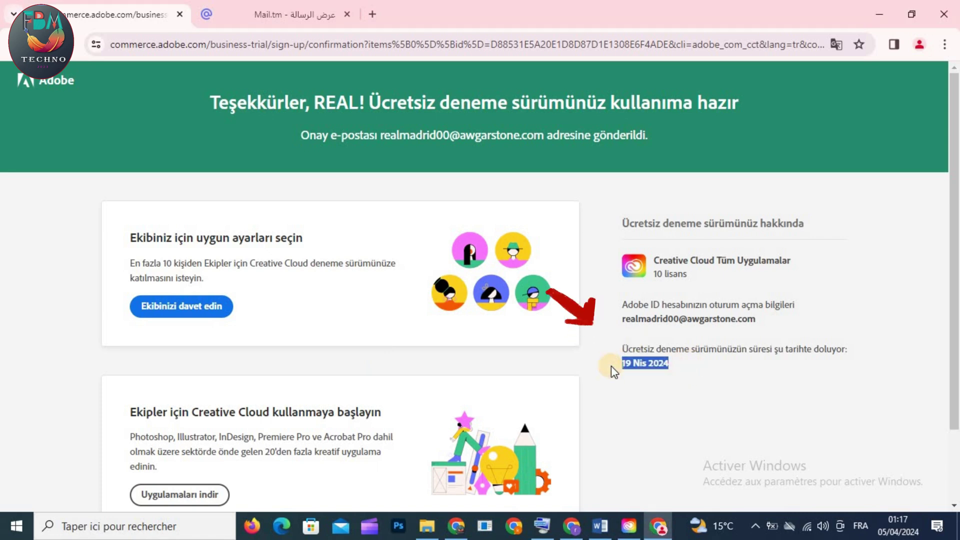
click(650, 382)
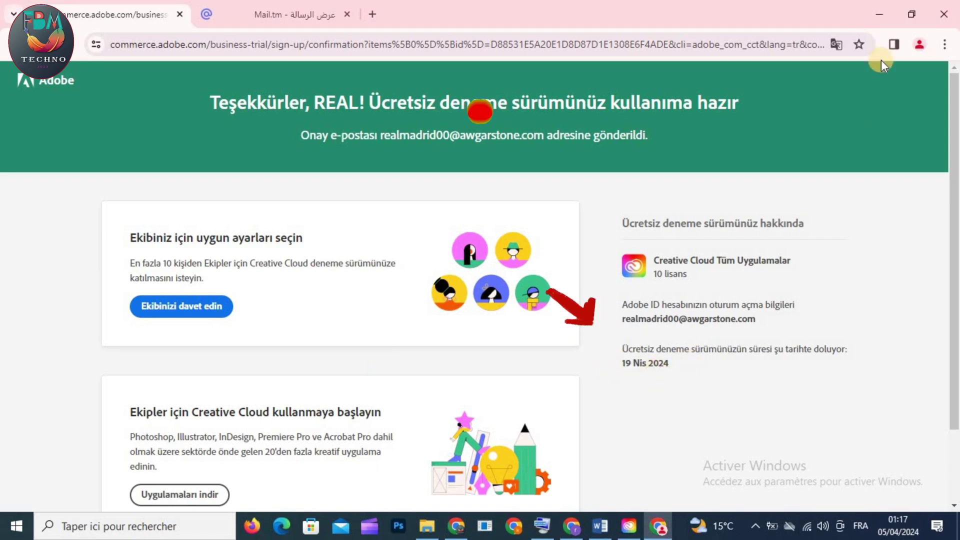
Step: Translate the confirmation page into French, showing the trial ending 19 avril 2024
click(835, 45)
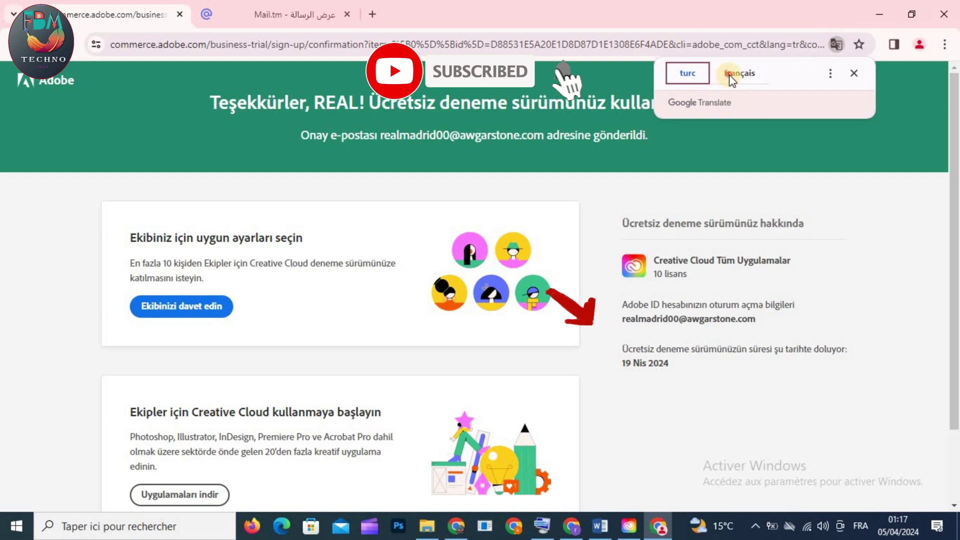
click(856, 200)
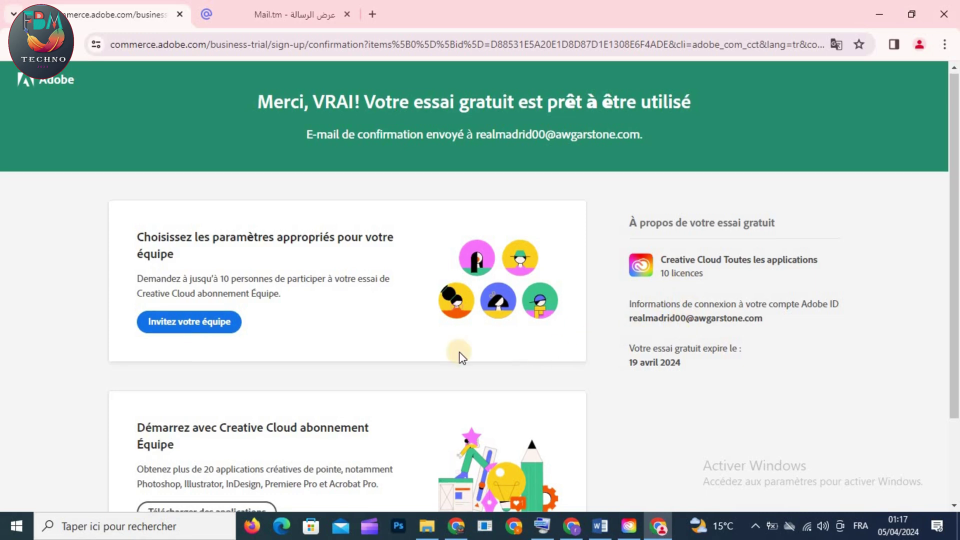
scroll(459, 352, down, 3)
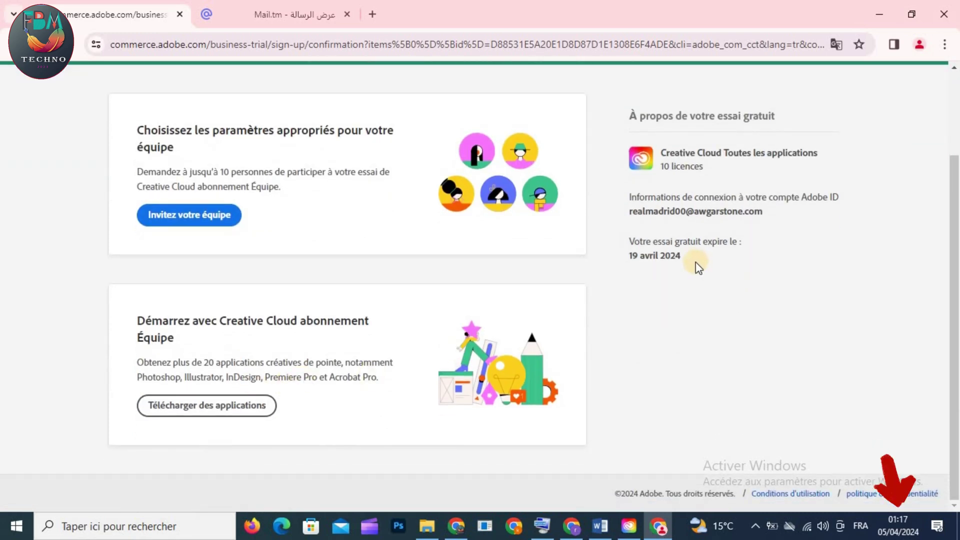
drag(684, 256, 632, 259)
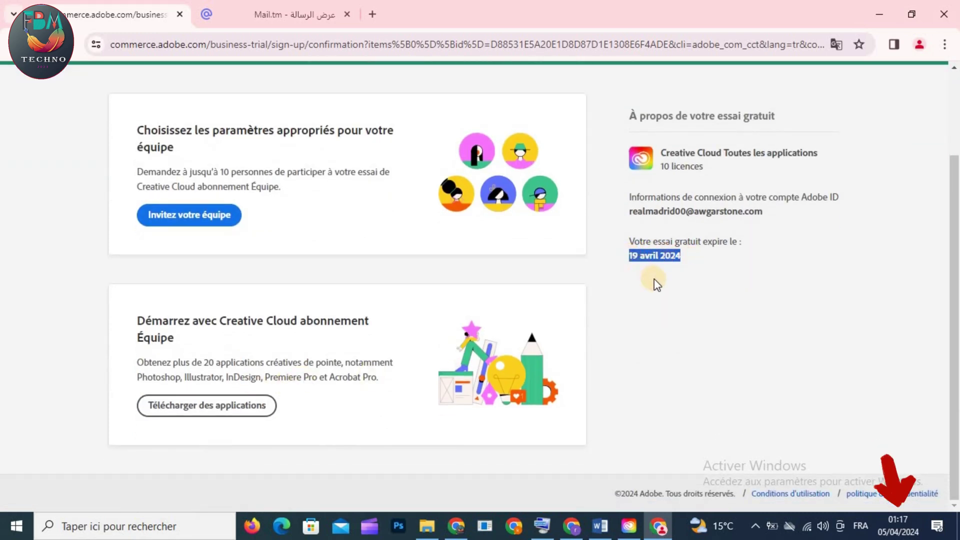
scroll(654, 279, up, 2)
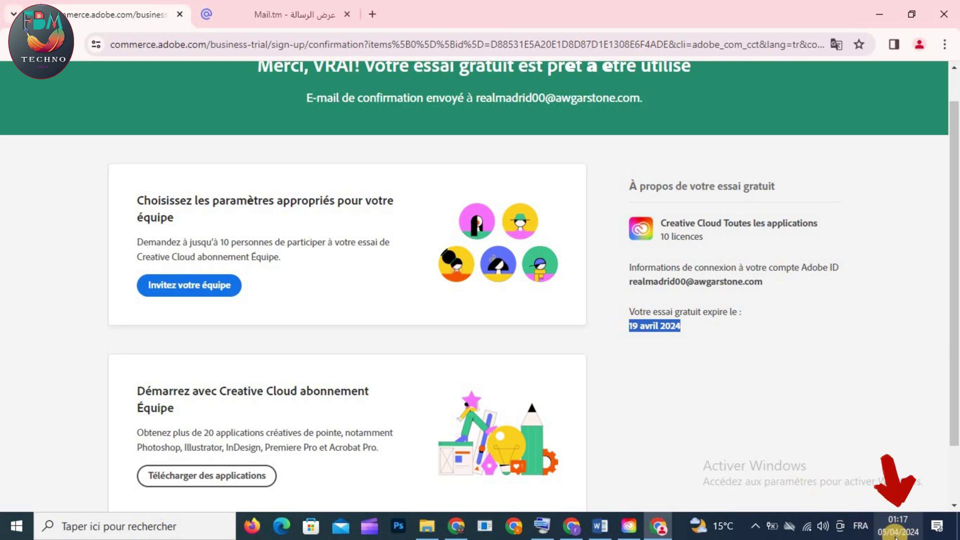
click(676, 281)
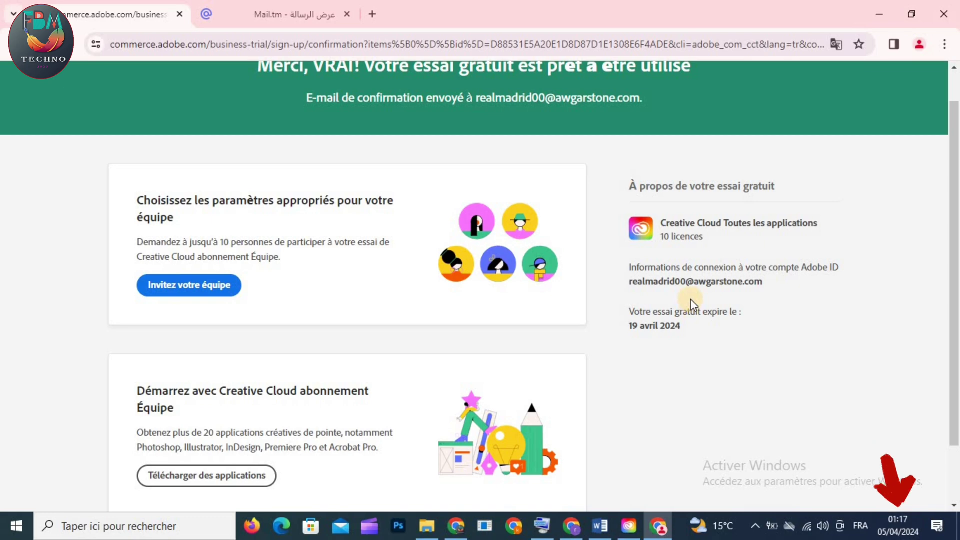
Step: Copy the Creative Cloud link from the Word document of links
click(600, 526)
scroll(473, 375, down, 2)
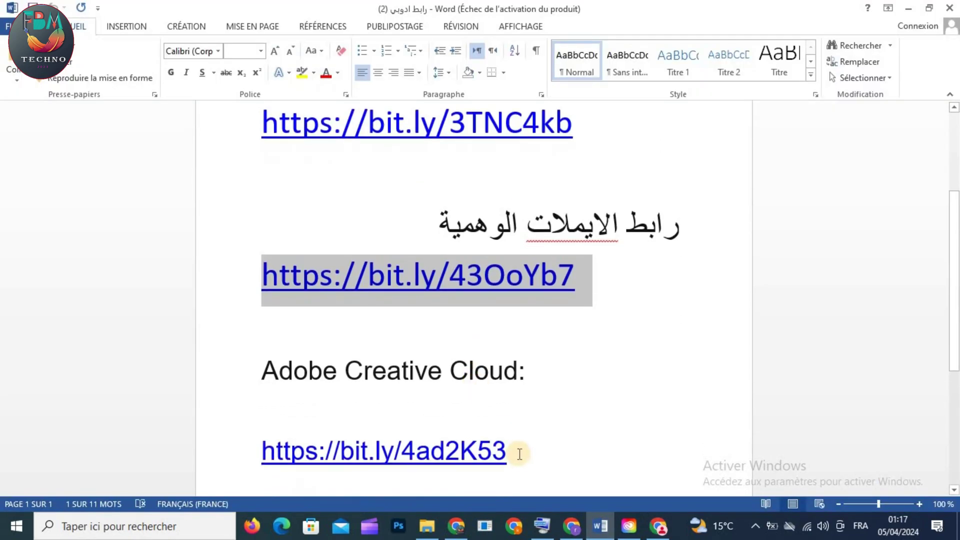
drag(510, 452, 245, 452)
right_click(328, 459)
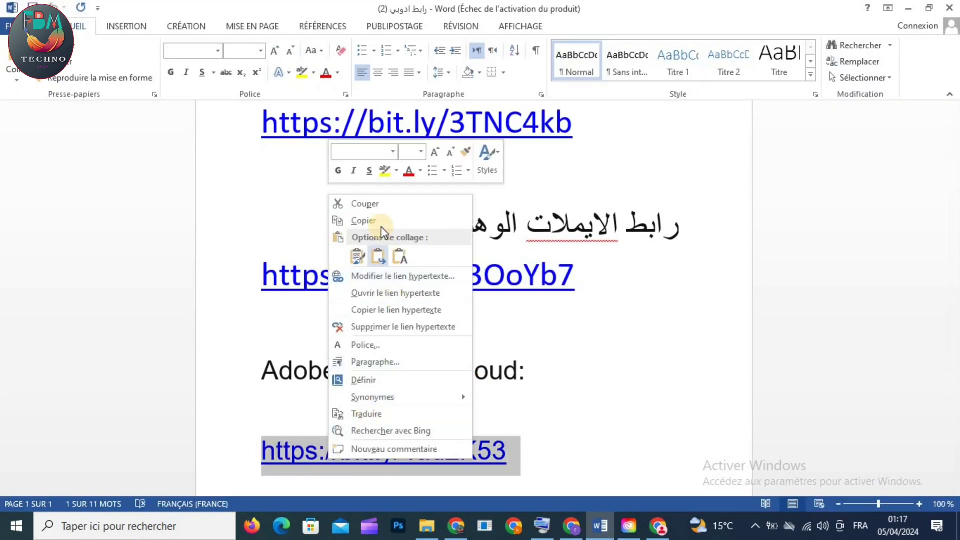
click(379, 224)
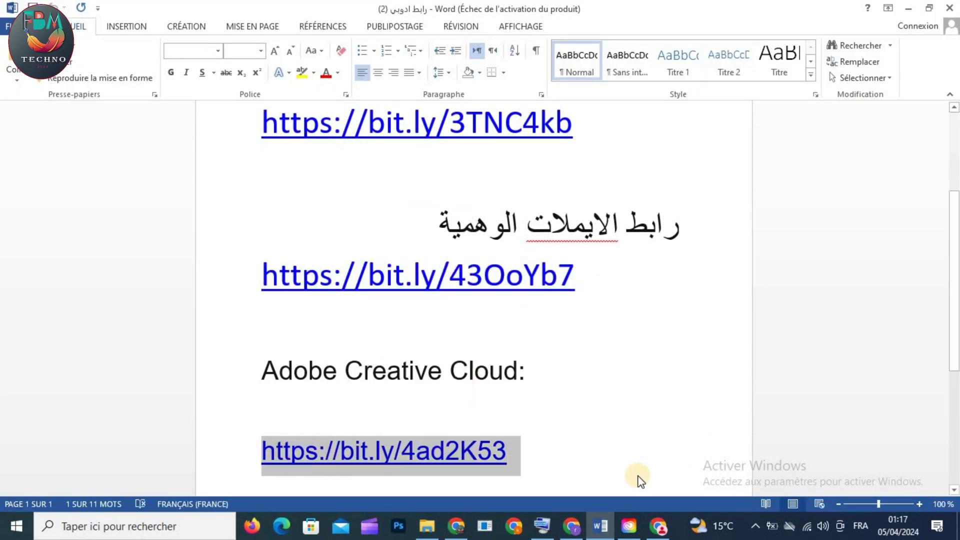
click(658, 526)
Step: Load the copied bit.ly Creative Cloud link in a new tab, dismiss the region popup, then close it
click(369, 14)
click(367, 50)
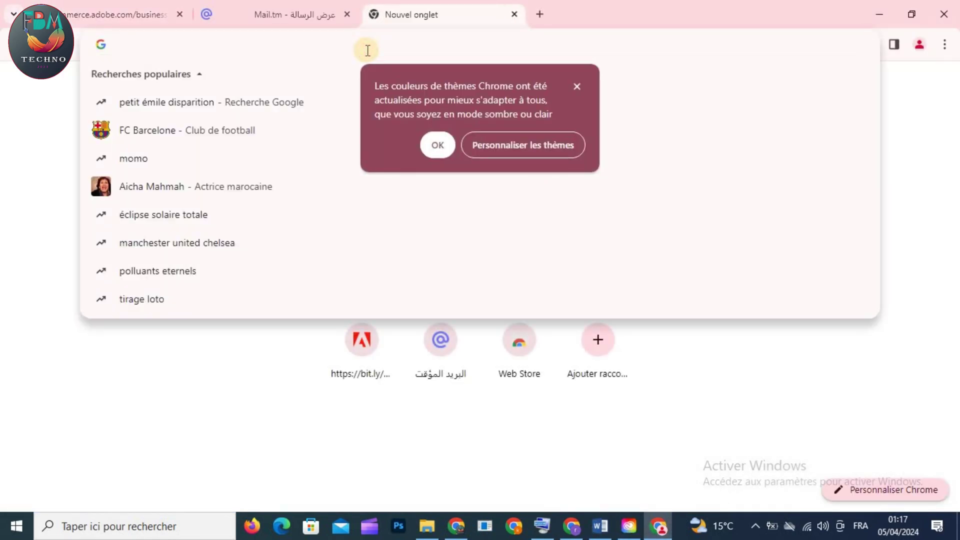
key(ctrl+v)
key(Return)
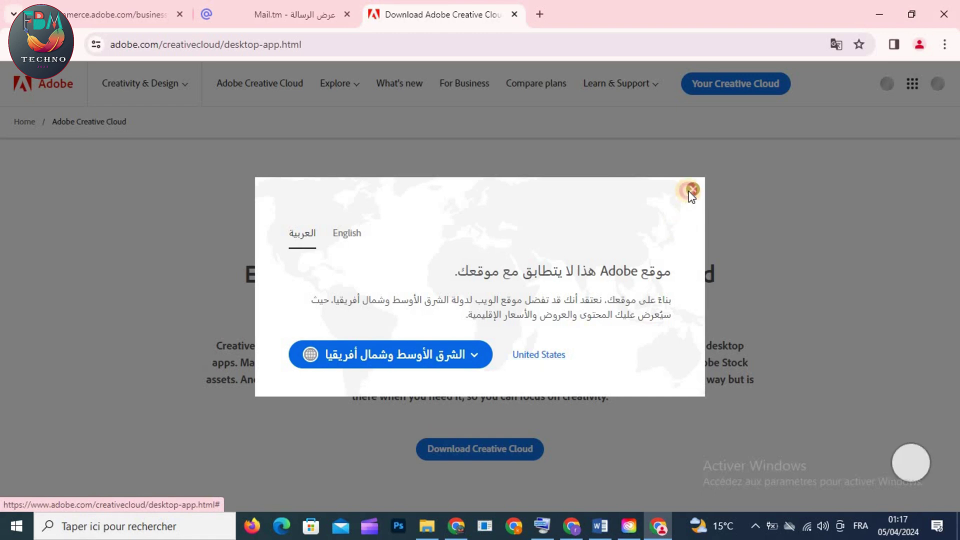
click(692, 190)
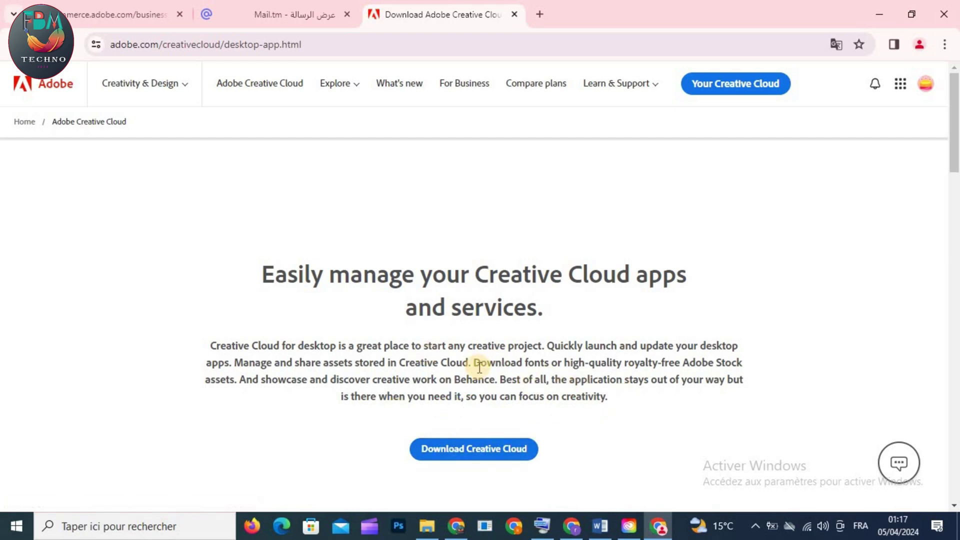
key(ctrl+w)
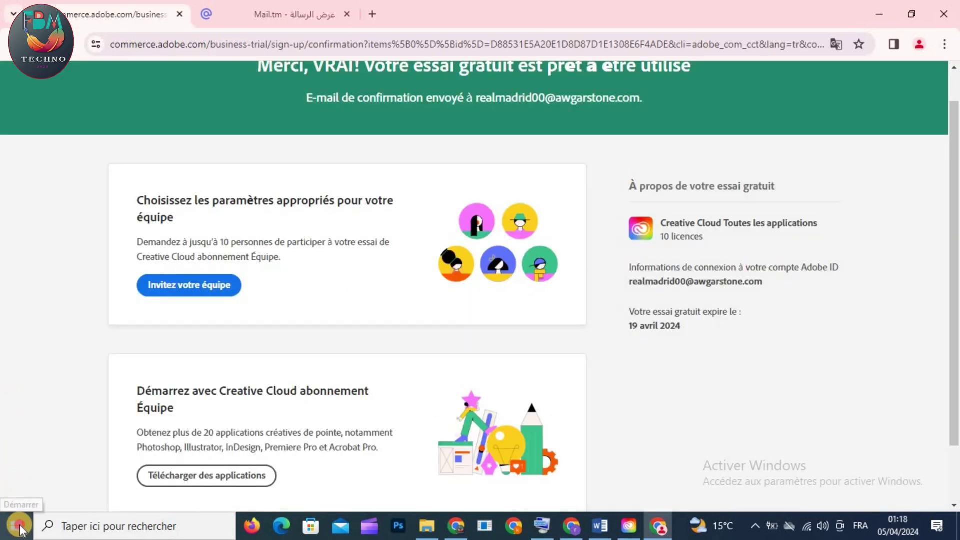
Step: Launch Creative Cloud Desktop from the Start menu and sign out via the profile's Se déconnecter option
click(20, 529)
mouse_move(16, 428)
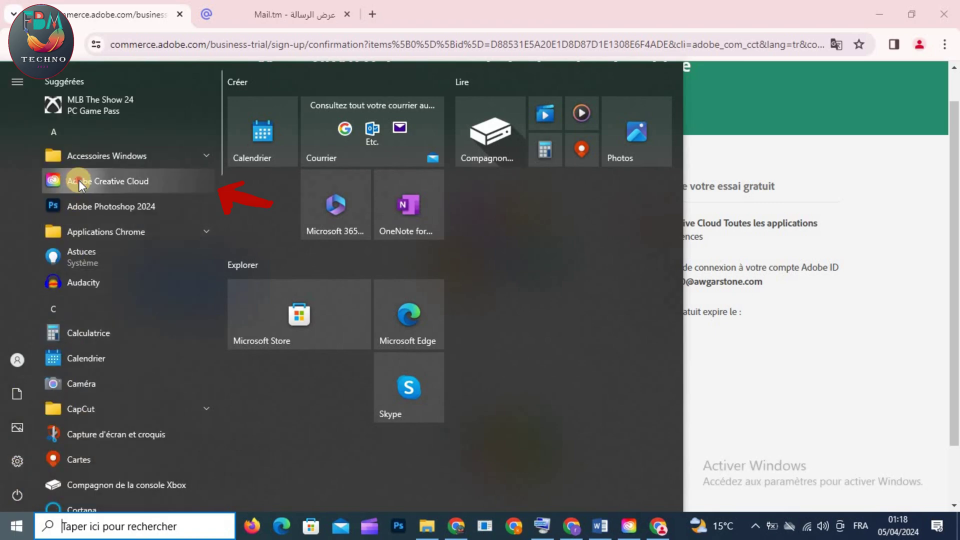
click(79, 180)
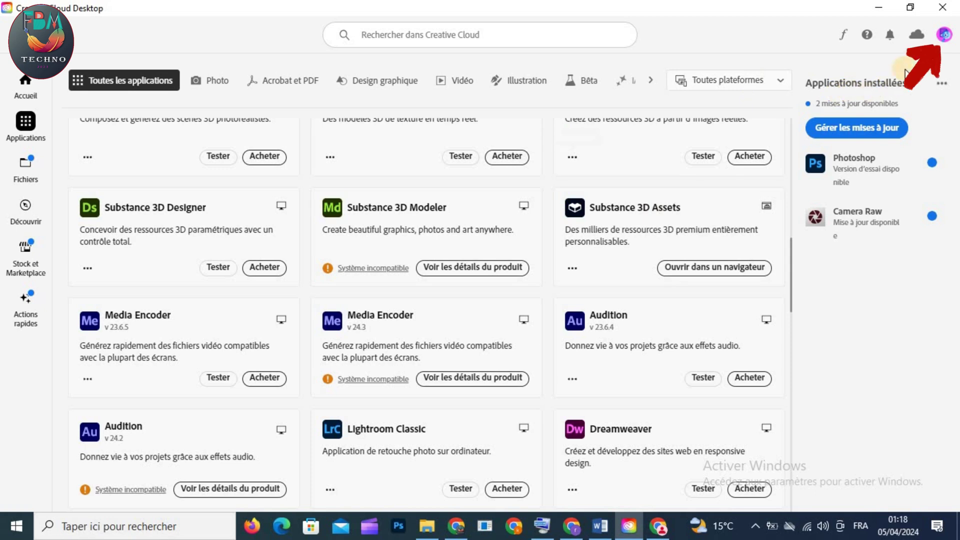
click(945, 35)
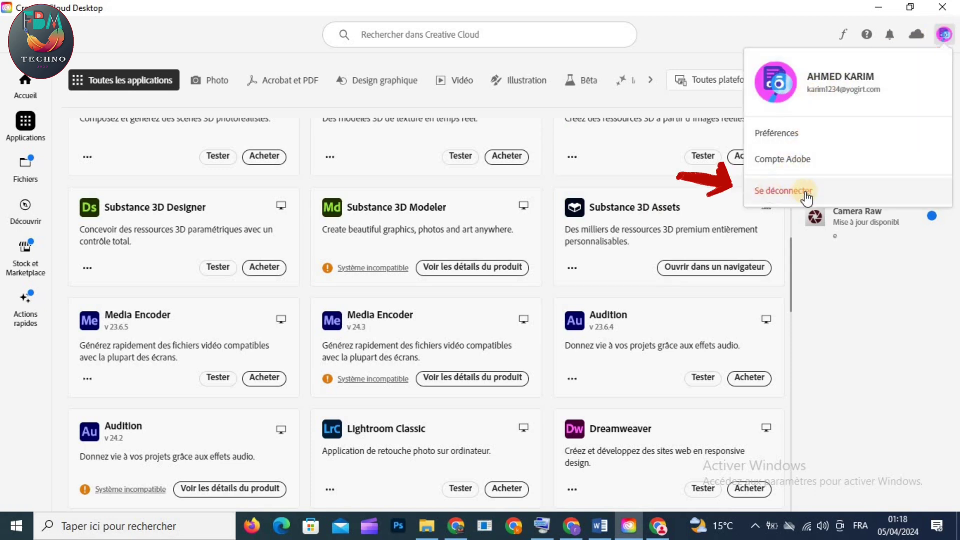
click(767, 198)
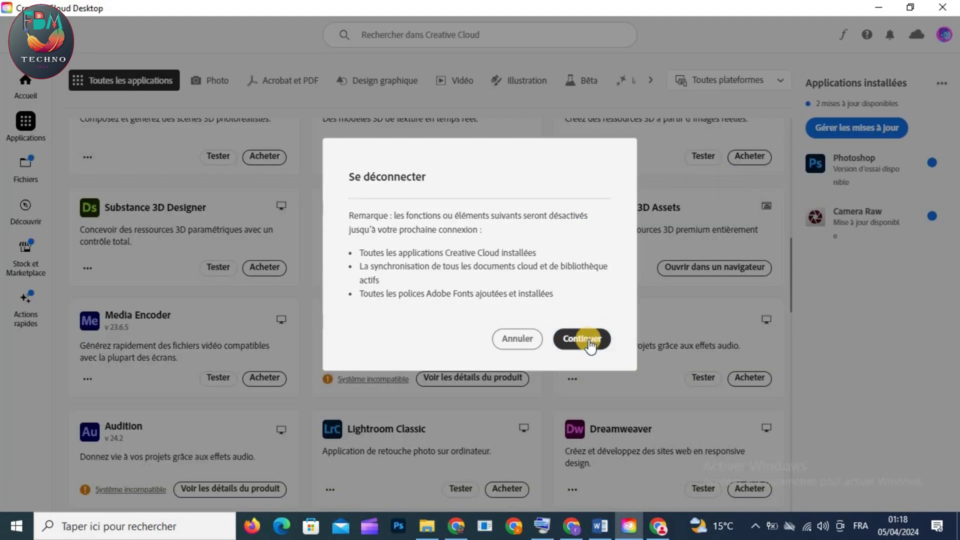
click(590, 342)
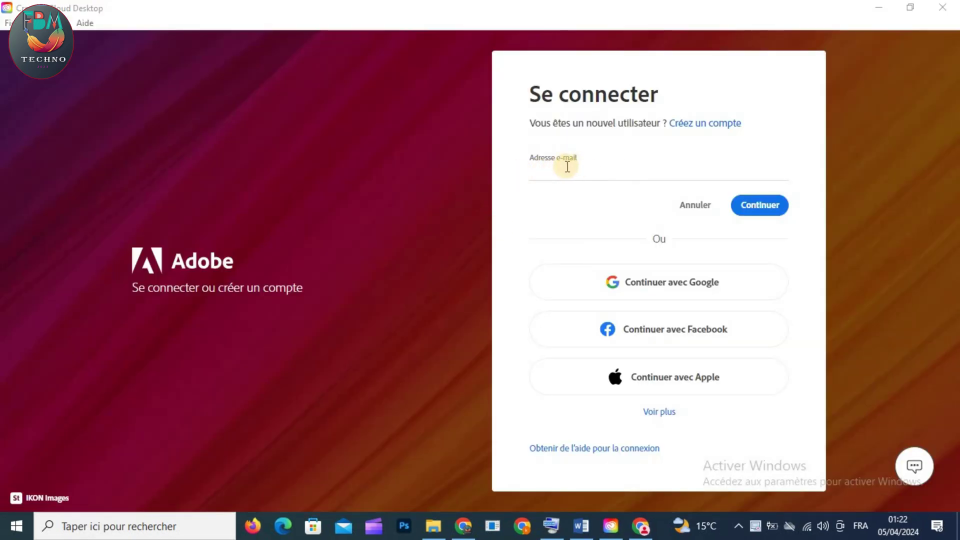
Step: Copy the temporary inbox address from the Mail.tm tab
click(639, 534)
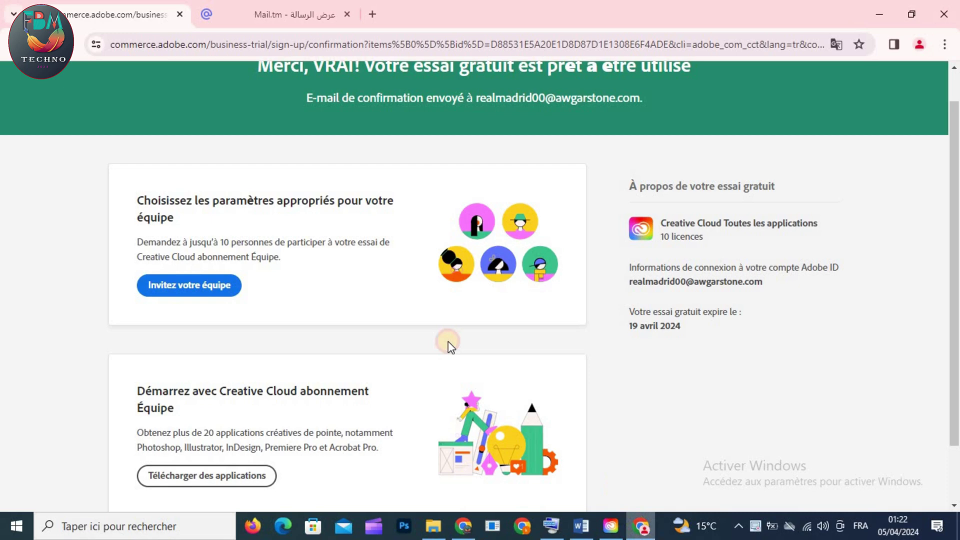
click(284, 2)
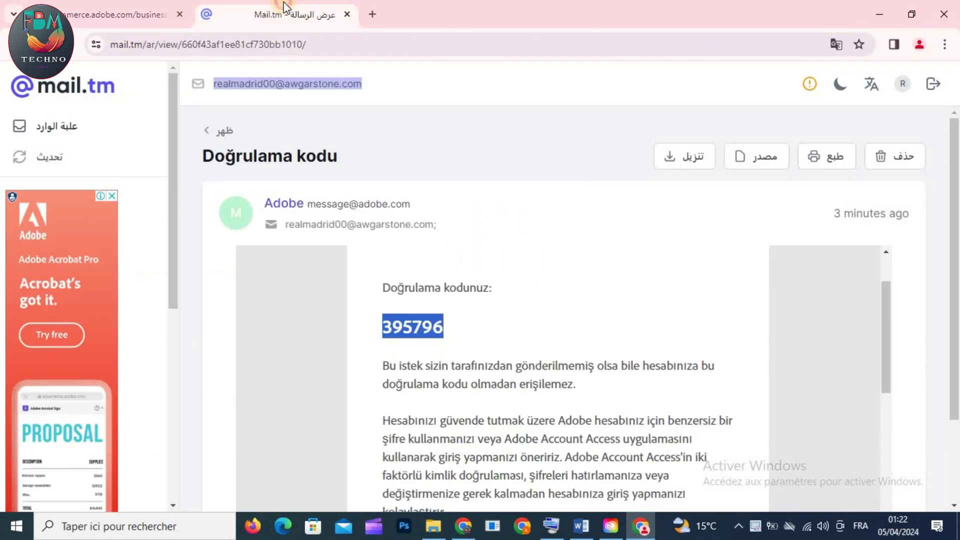
right_click(359, 88)
click(369, 98)
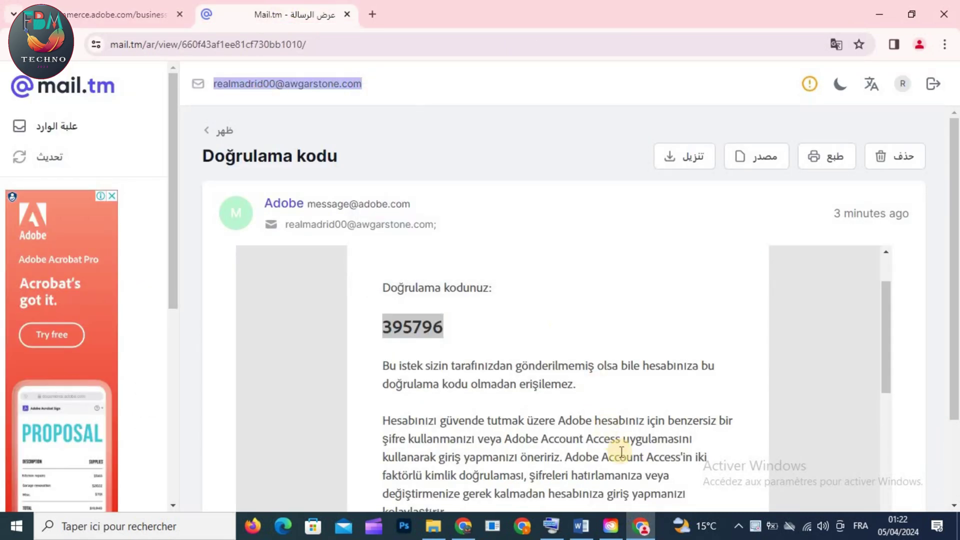
Step: Sign in to Creative Cloud Desktop with the pasted address and the account password
key(alt+Tab)
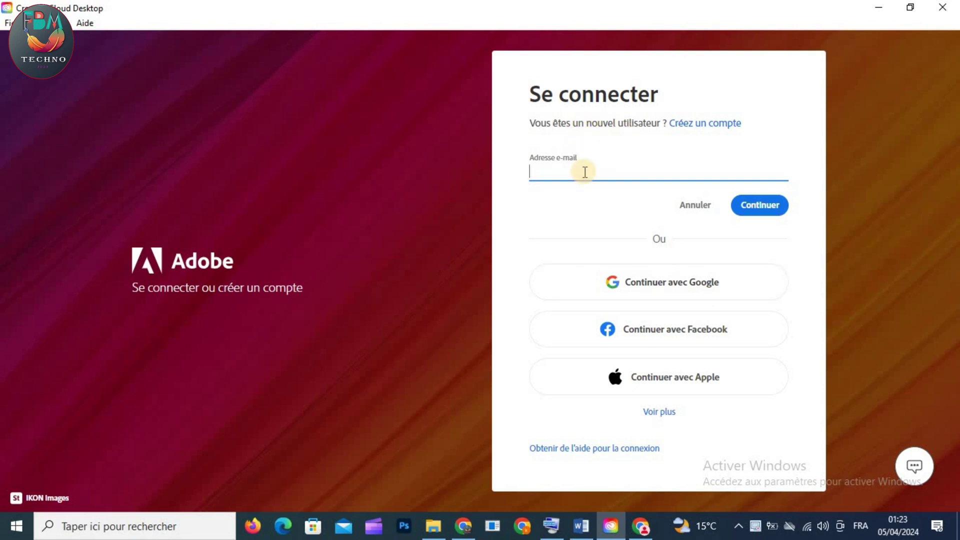
key(ctrl+v)
click(752, 205)
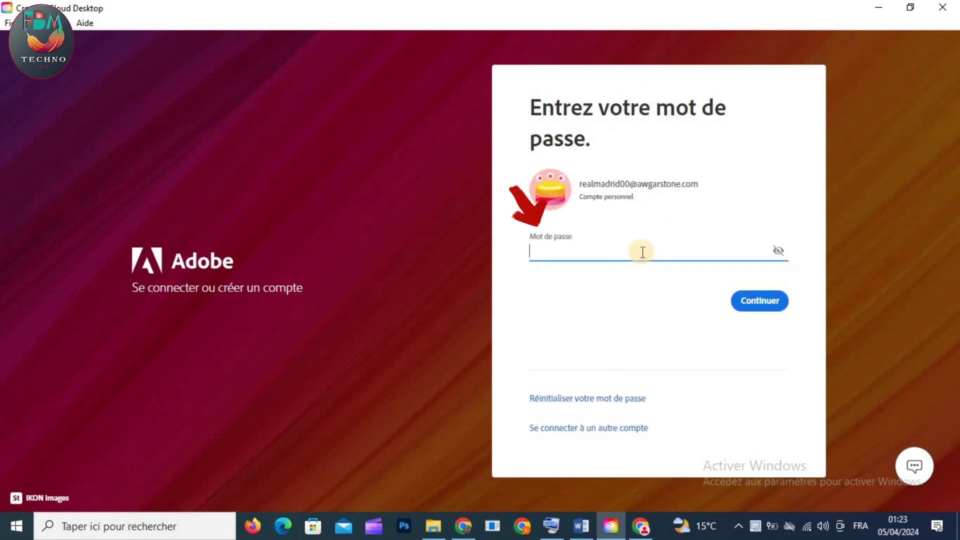
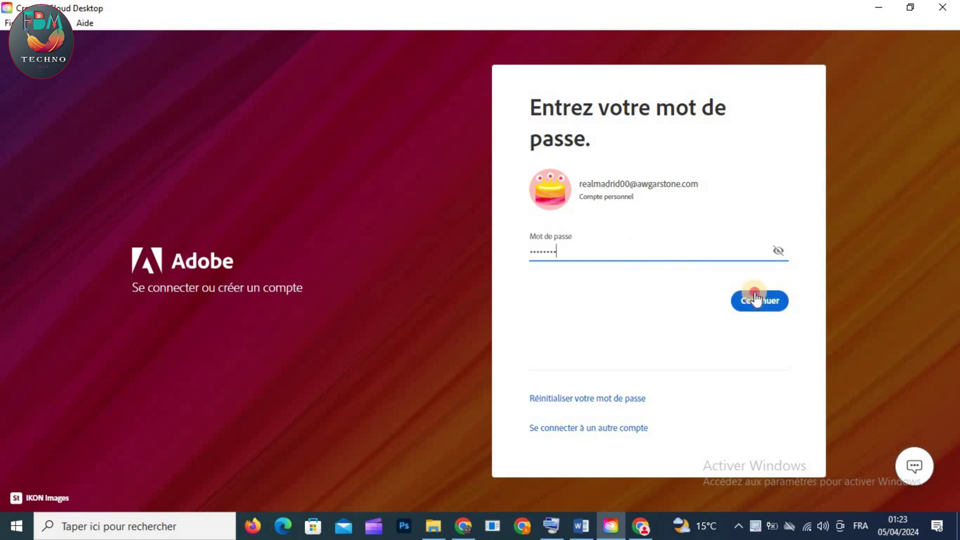
click(756, 299)
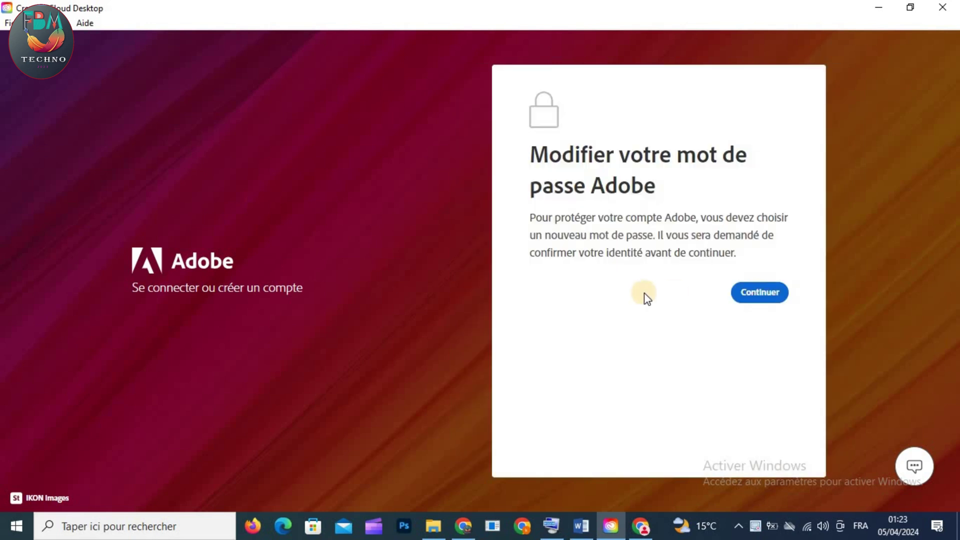
Step: Request a password-change code and copy the newest verification code from Mail.tm
click(760, 298)
click(643, 526)
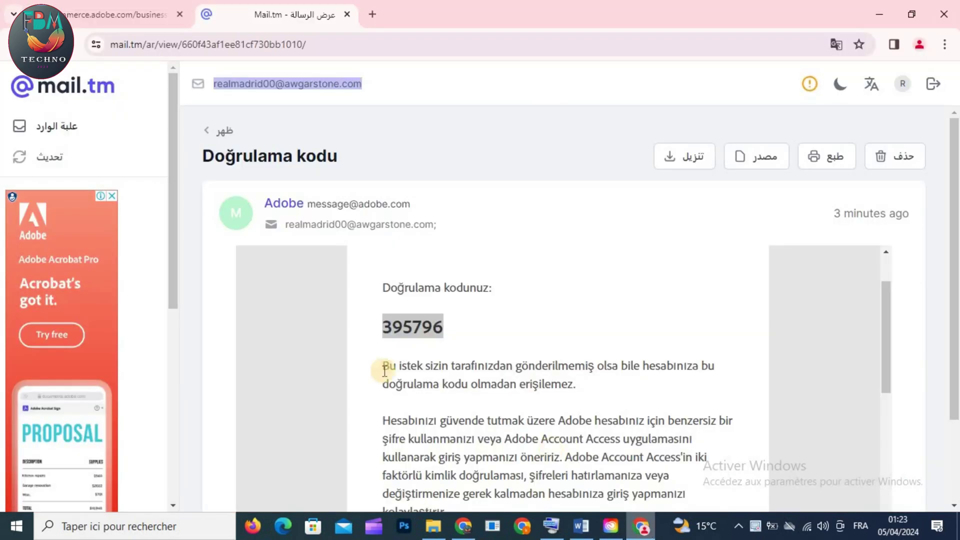
click(82, 160)
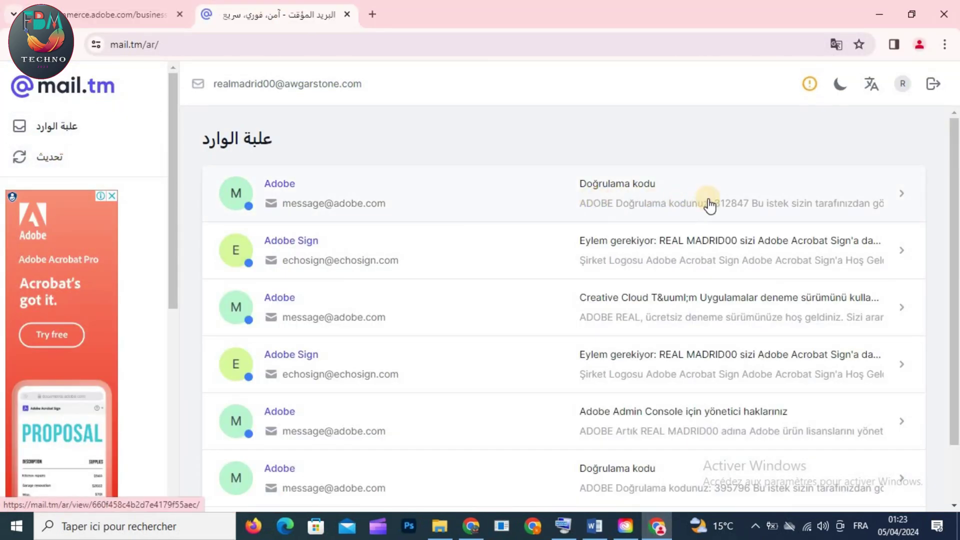
click(709, 204)
drag(451, 396, 377, 397)
right_click(388, 397)
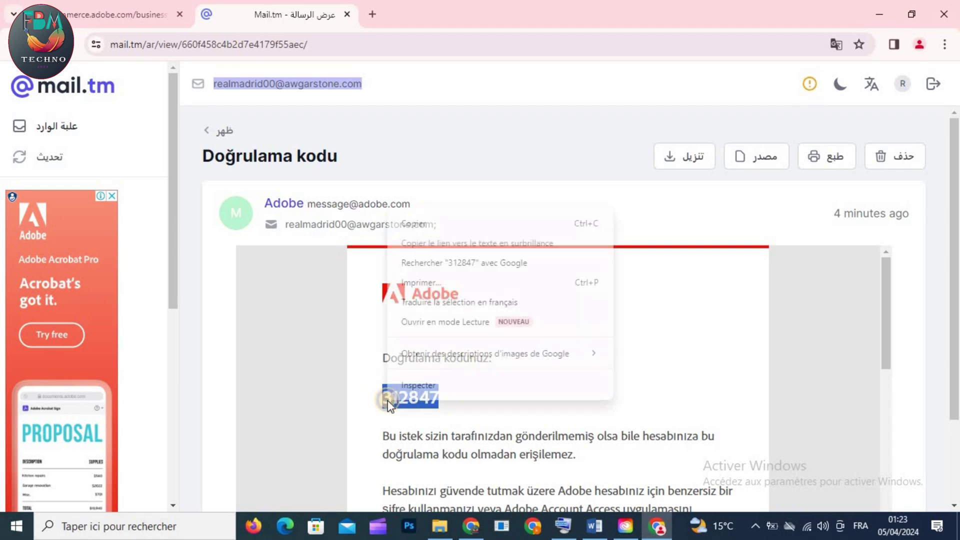
click(434, 223)
Step: Paste the code into Creative Cloud, fill both new-password fields and save the password
click(625, 525)
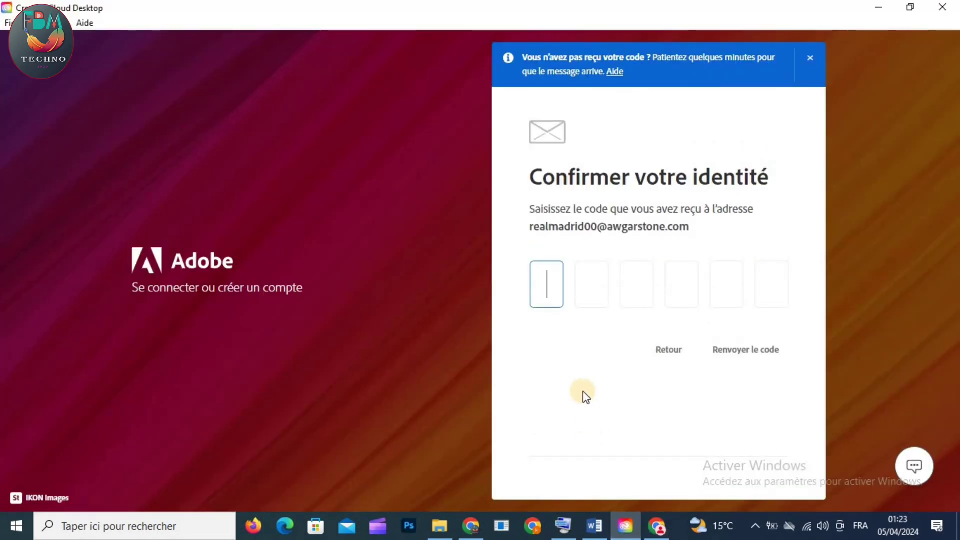
key(ctrl+v)
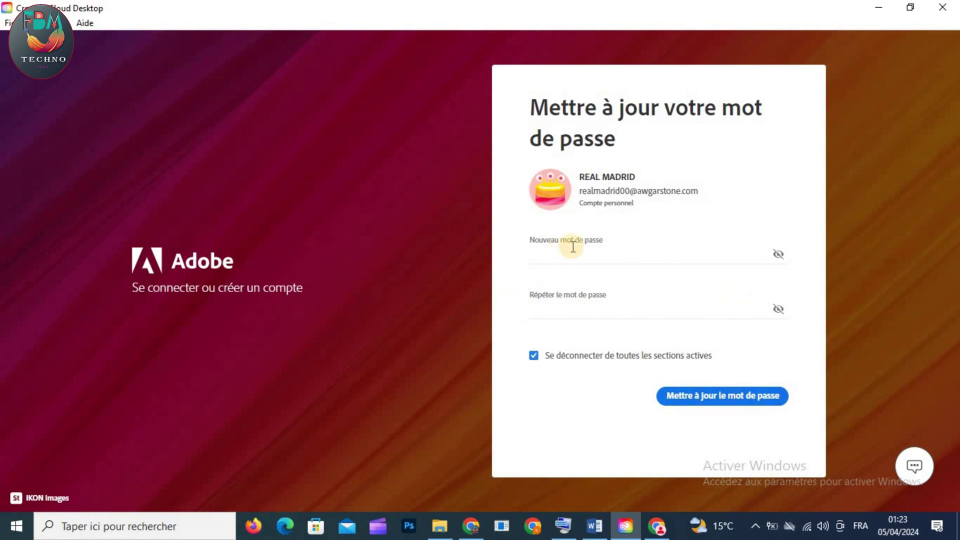
click(560, 254)
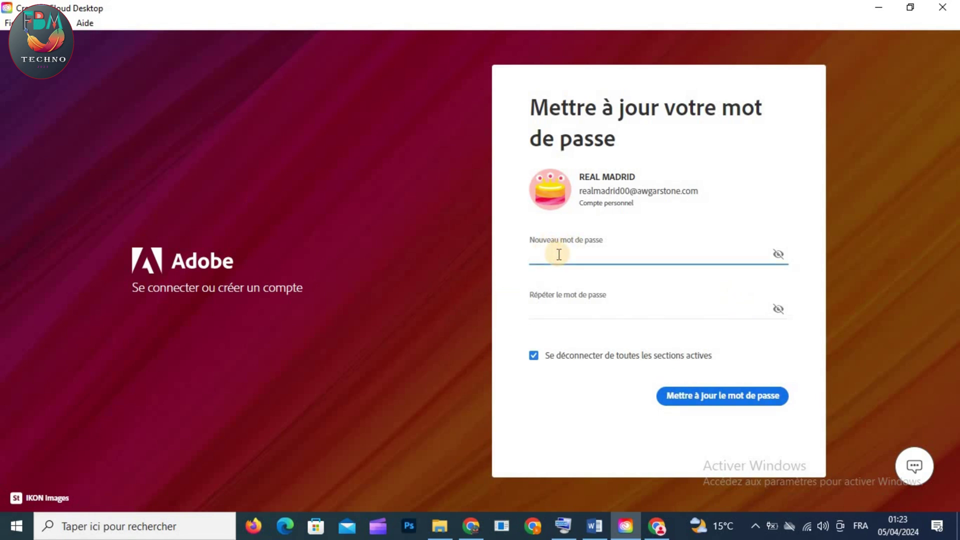
key(ctrl+v)
key(Tab)
key(ctrl+v)
click(717, 395)
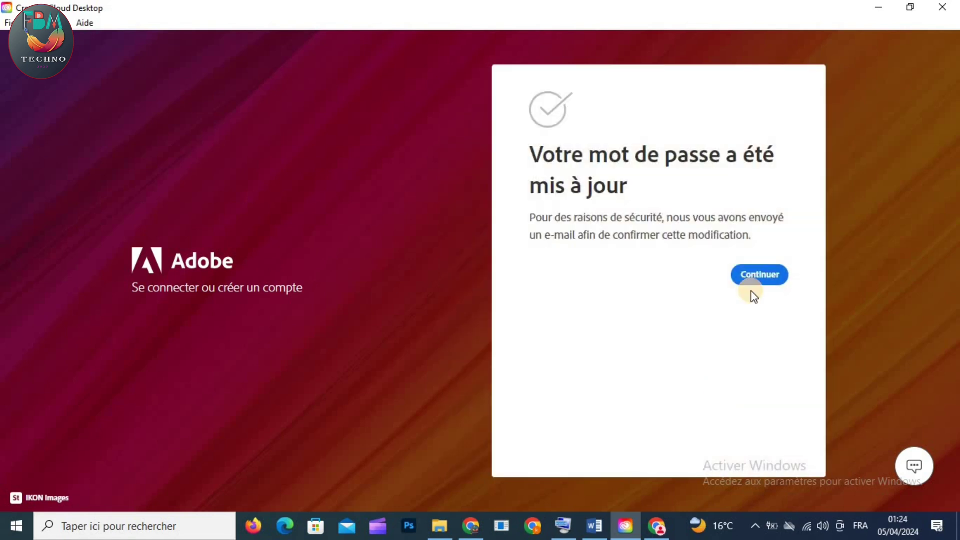
Step: Continue past the password-updated confirmation and dismiss the 'Bienvenue dans Adobe Creative Cloud' message
click(761, 276)
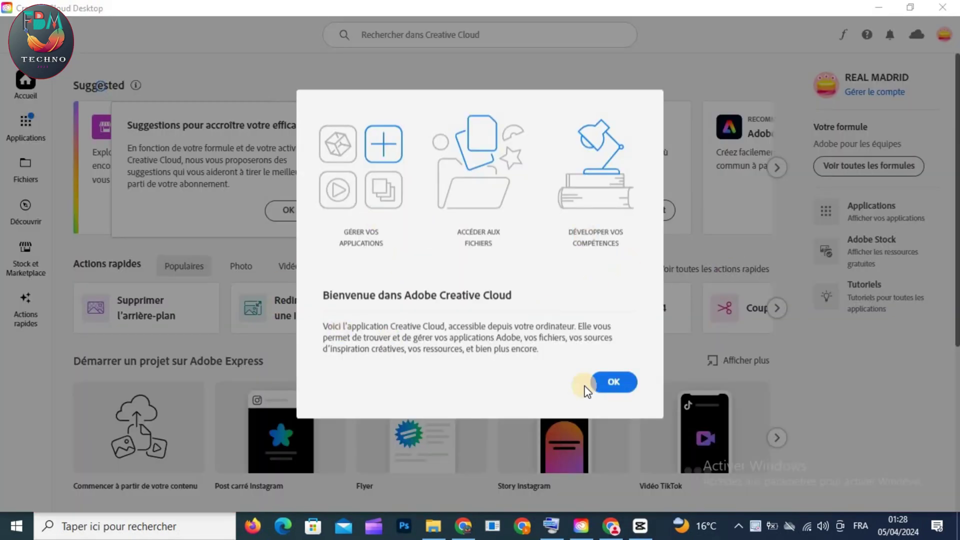
click(610, 386)
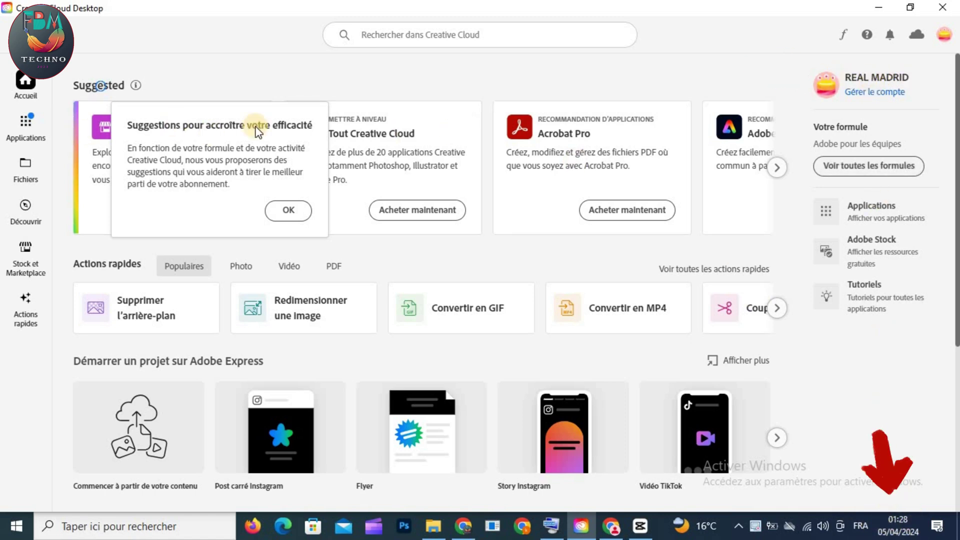
Step: Show the 'Toutes les applications' catalogue from the Applications sidebar entry
click(26, 125)
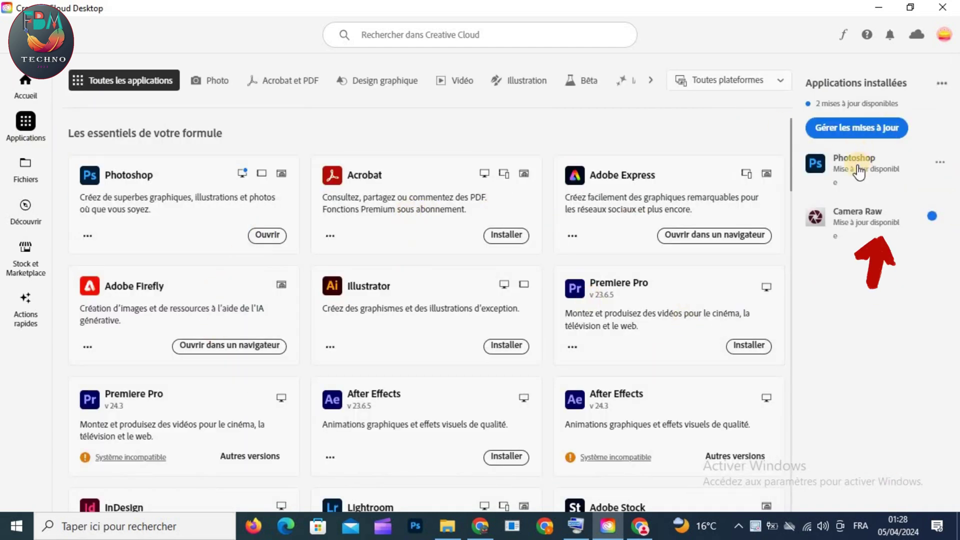
click(858, 170)
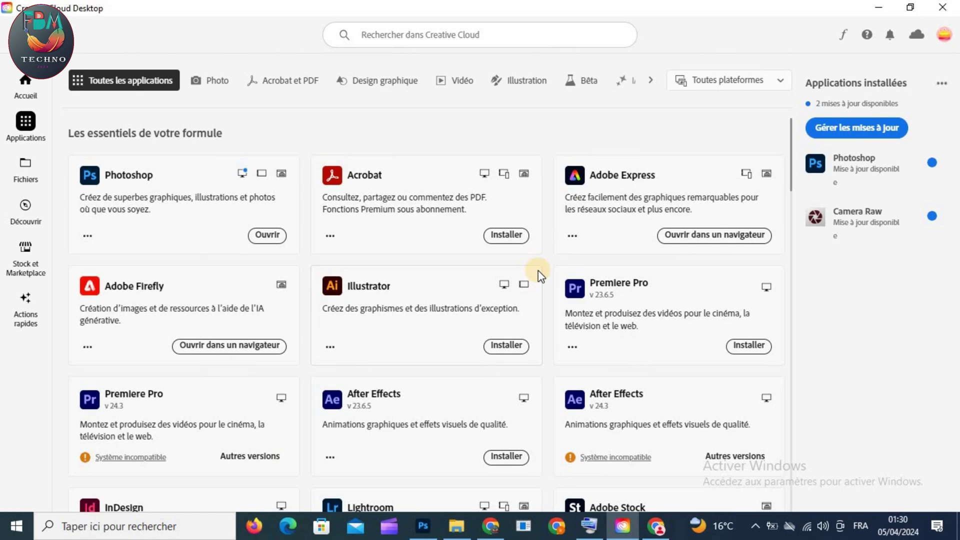
scroll(786, 302, down, 4)
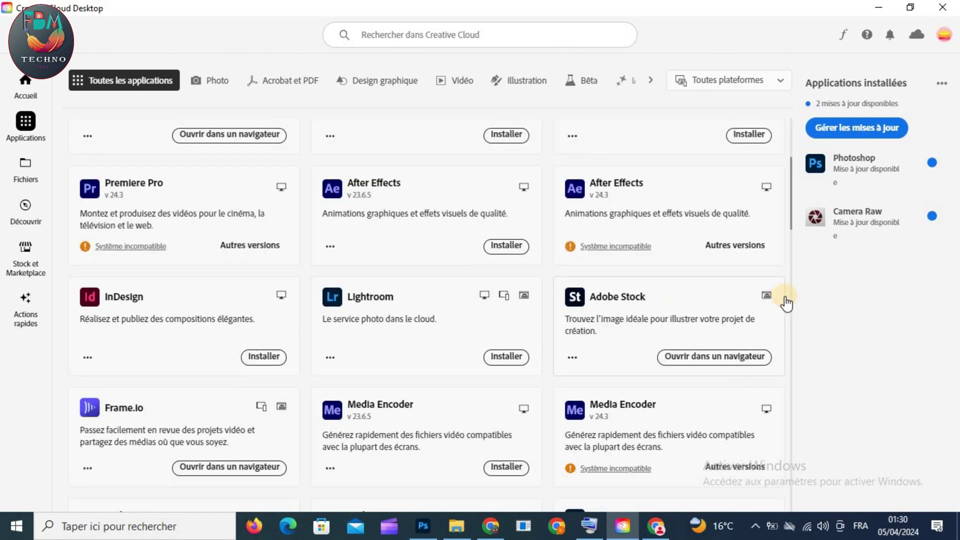
scroll(763, 358, down, 5)
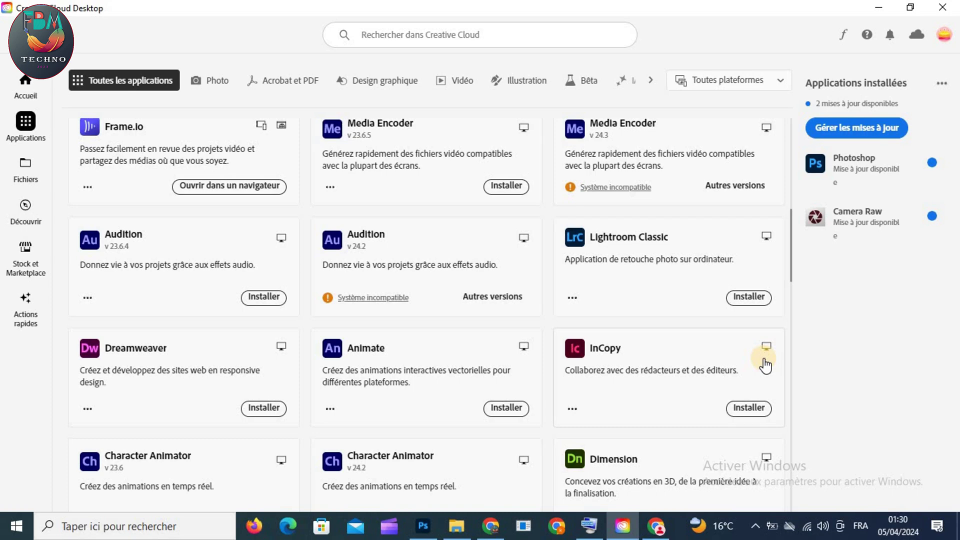
scroll(766, 365, down, 1)
scroll(766, 365, up, 7)
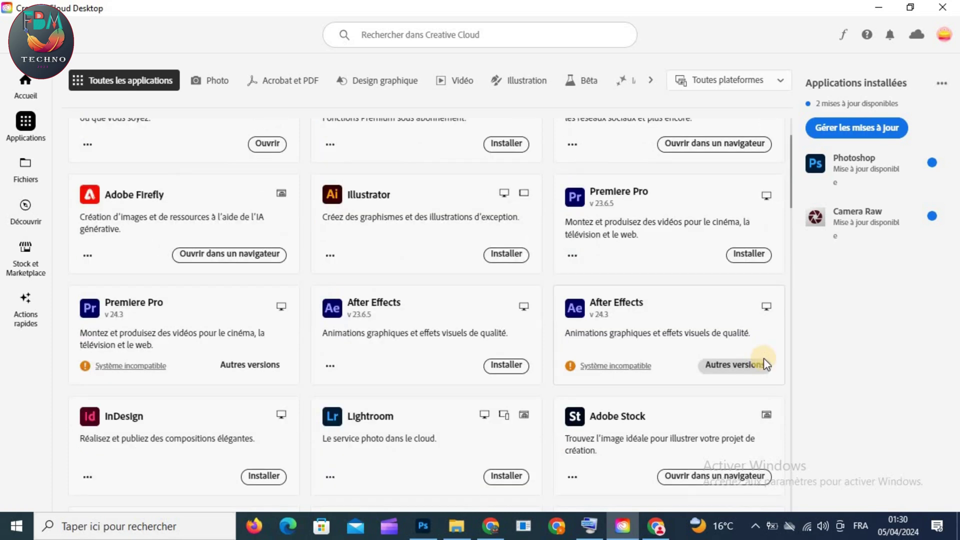
scroll(764, 358, up, 2)
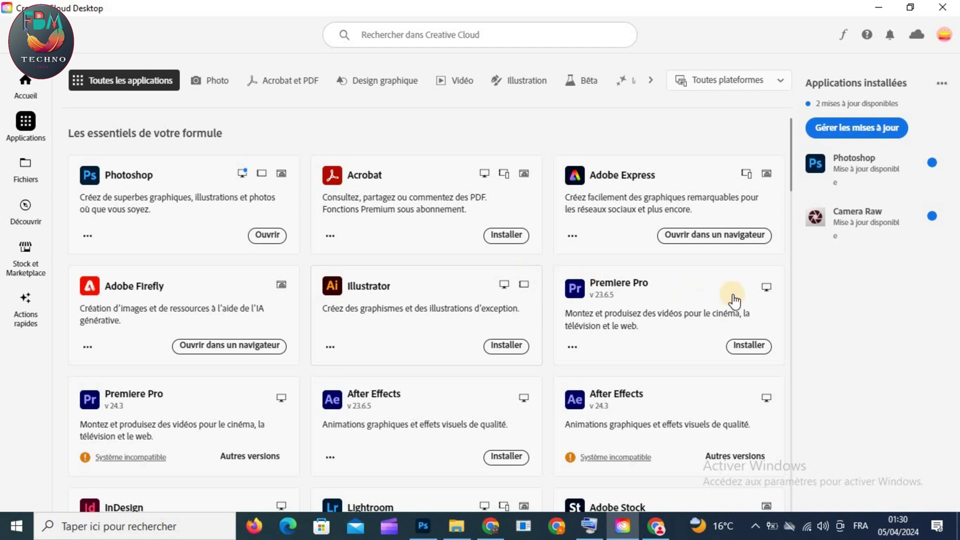
scroll(730, 300, down, 4)
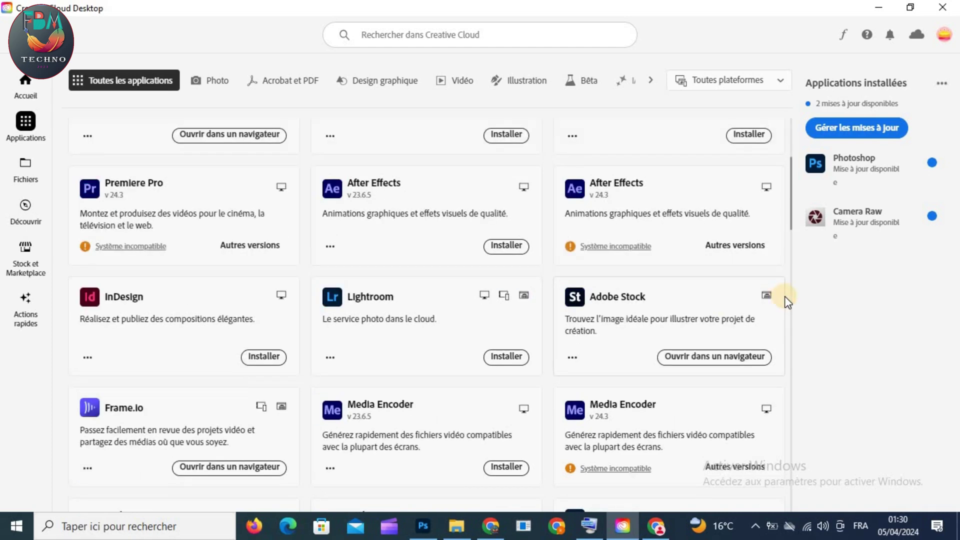
scroll(764, 358, down, 5)
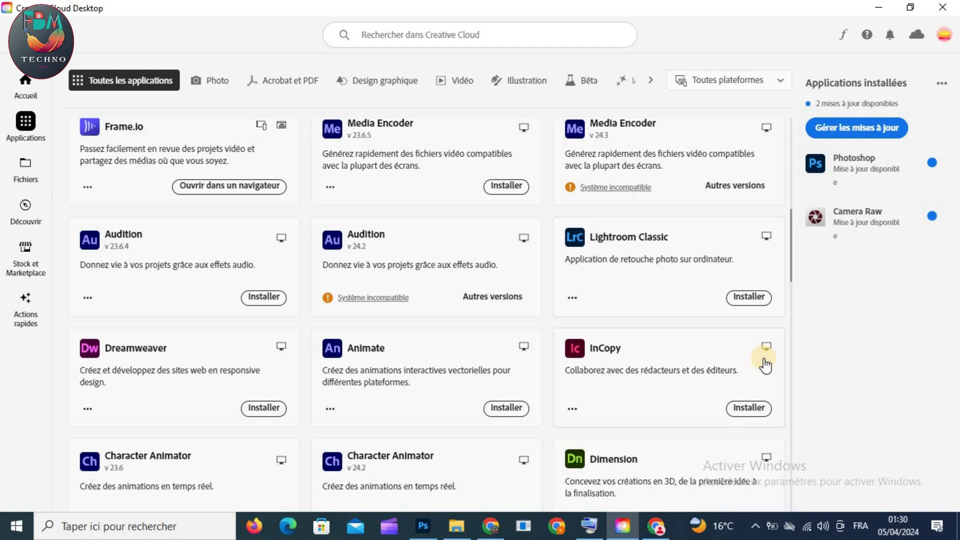
scroll(765, 365, down, 1)
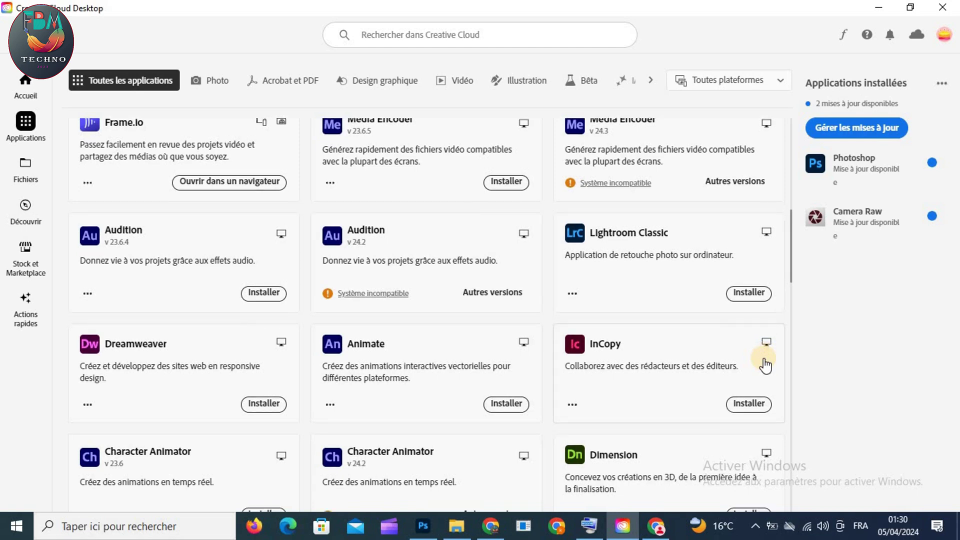
scroll(765, 365, up, 7)
scroll(765, 365, up, 2)
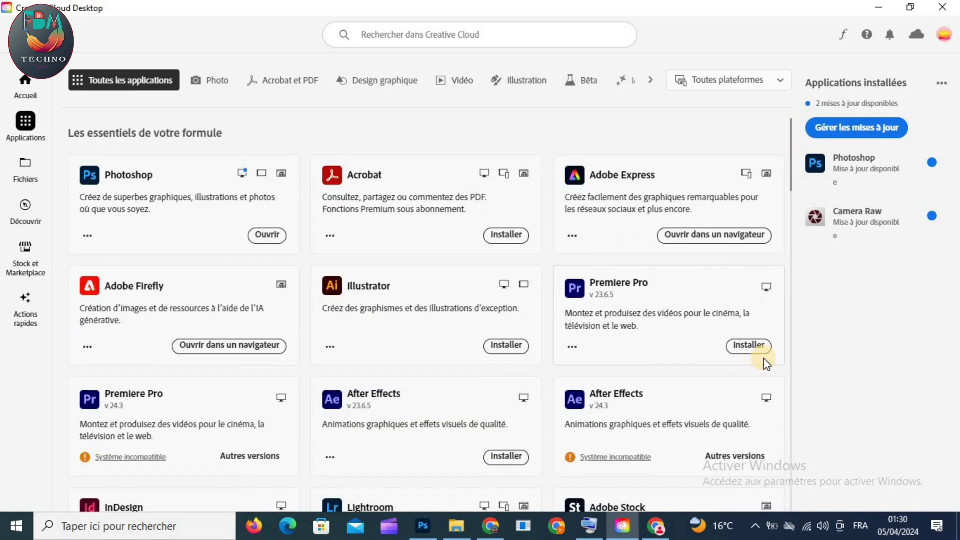